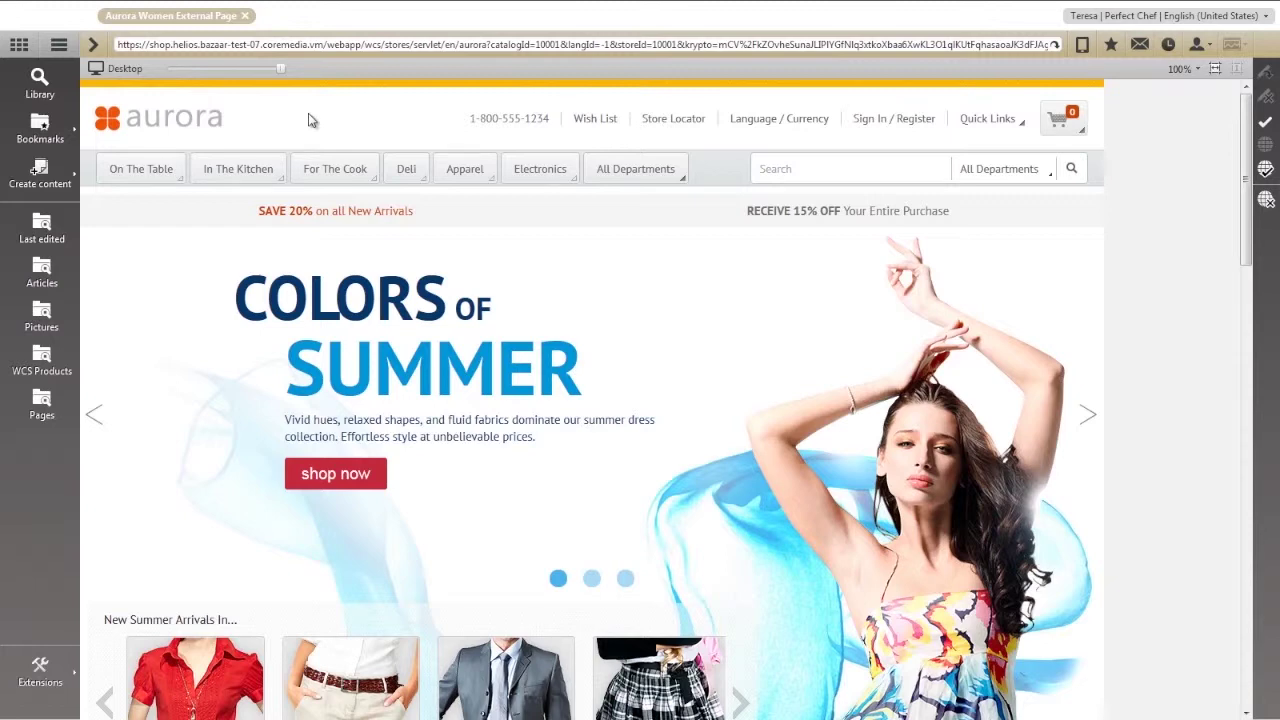
# - Preview the Aurora storefront home page at tablet and mobile sizes, ending on the desktop size
pyautogui.moveTo(280, 68); pyautogui.dragTo(207, 72)
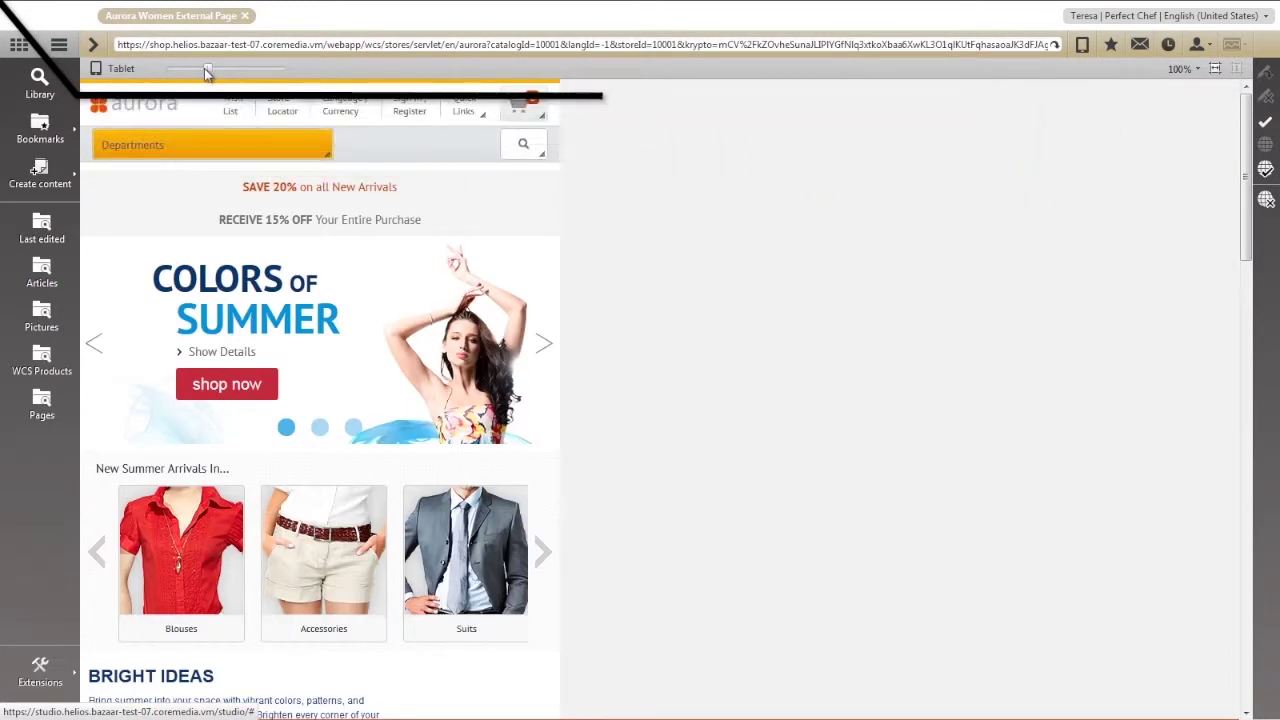
pyautogui.click(172, 69)
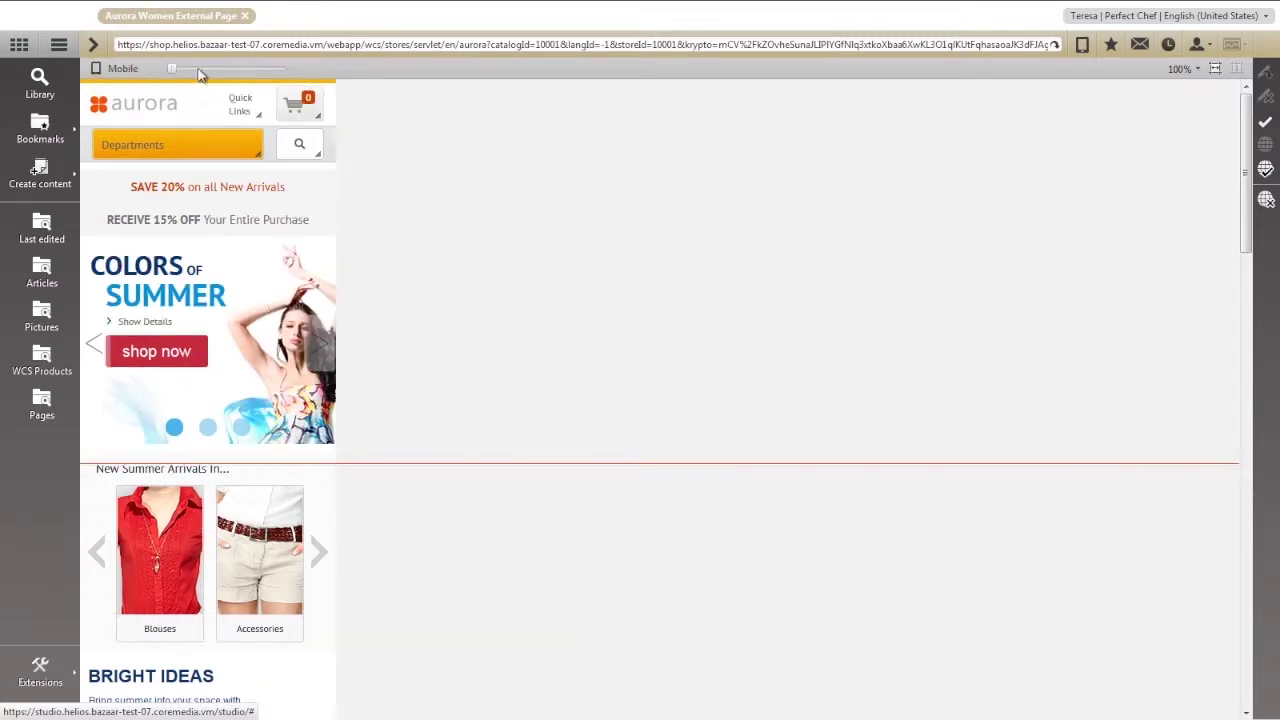
pyautogui.click(280, 68)
# - Open the Women category page under Apparel in the storefront preview
pyautogui.click(468, 170)
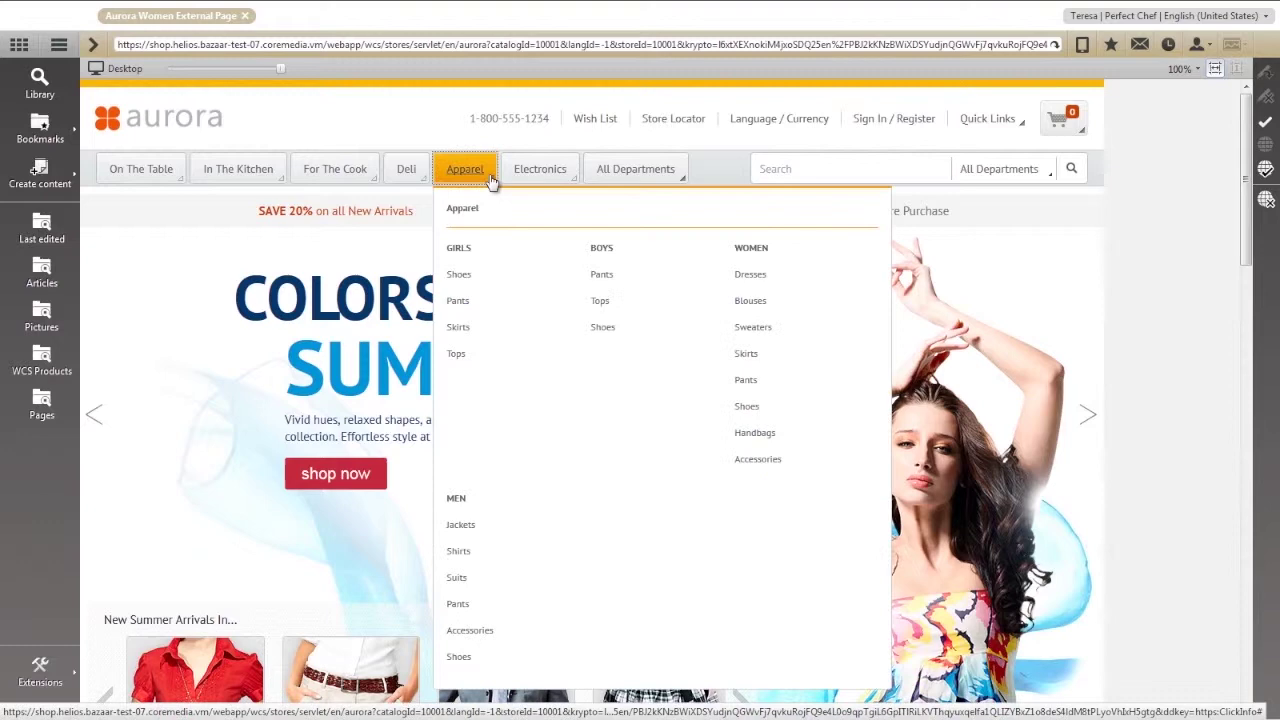
pyautogui.click(750, 248)
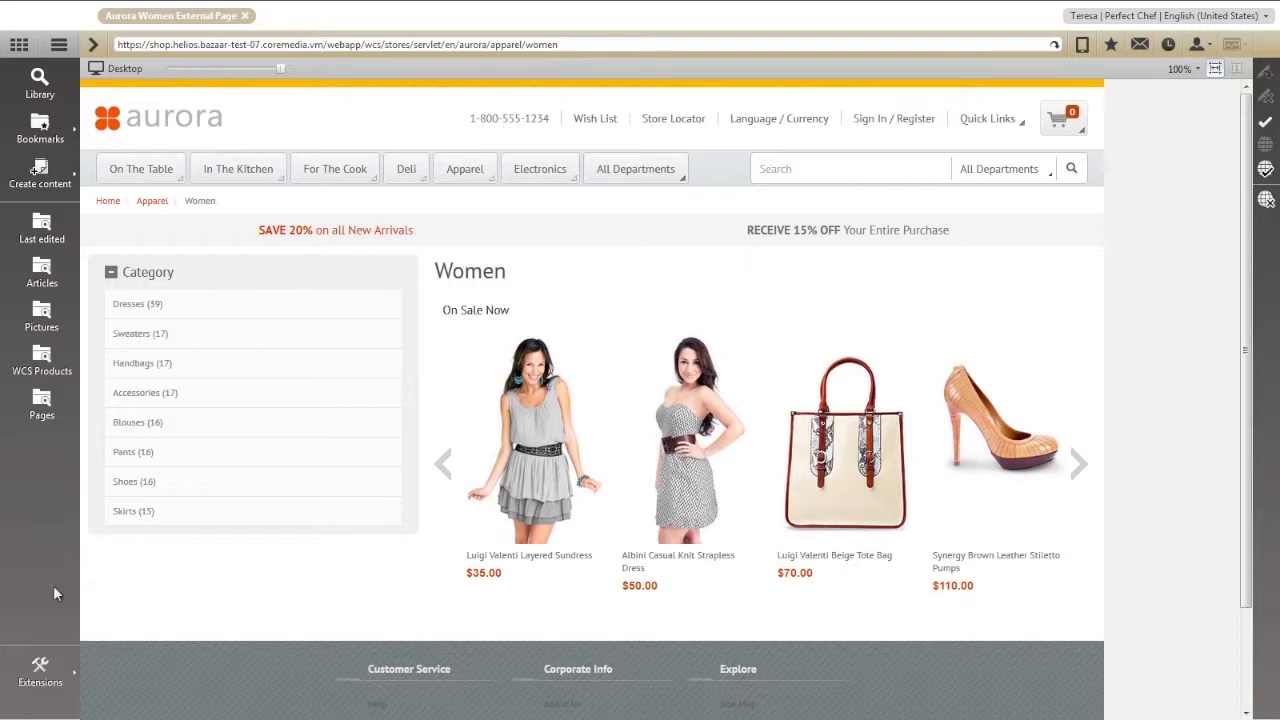
# - Open WCS Management and bring up the layout design of SubCategoryPageLayout from the layout list
pyautogui.click(40, 668)
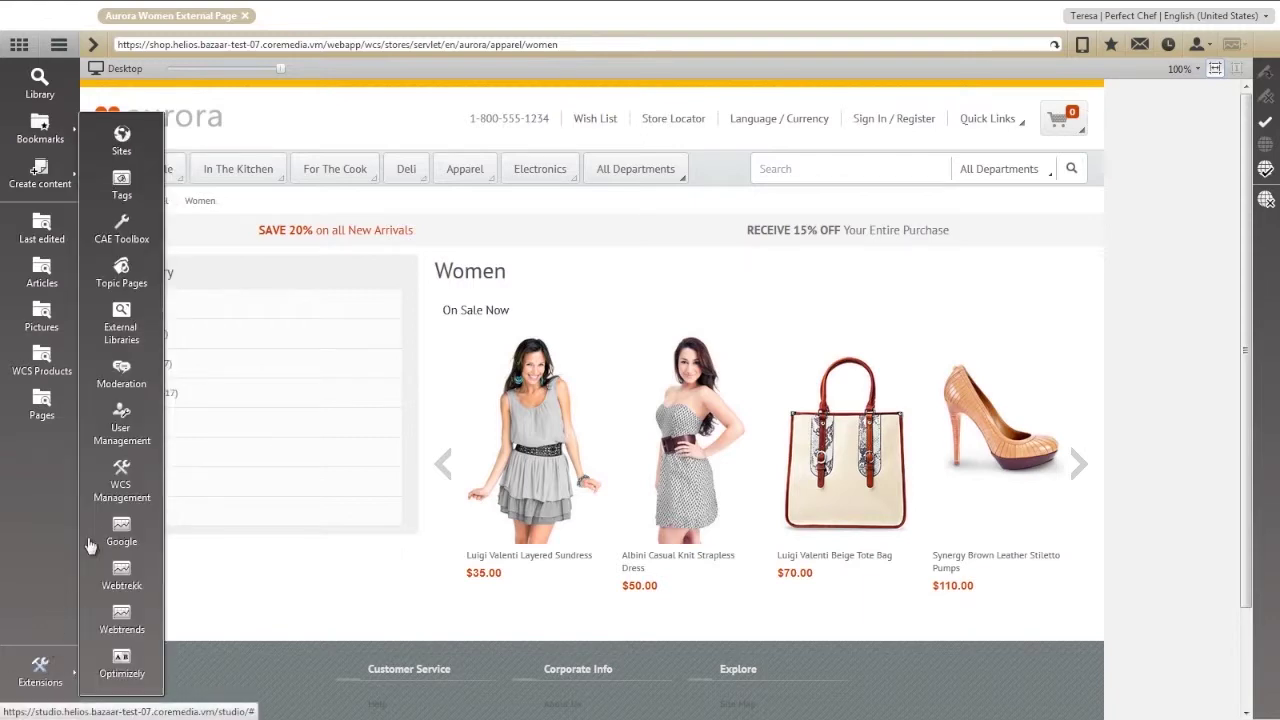
pyautogui.click(122, 486)
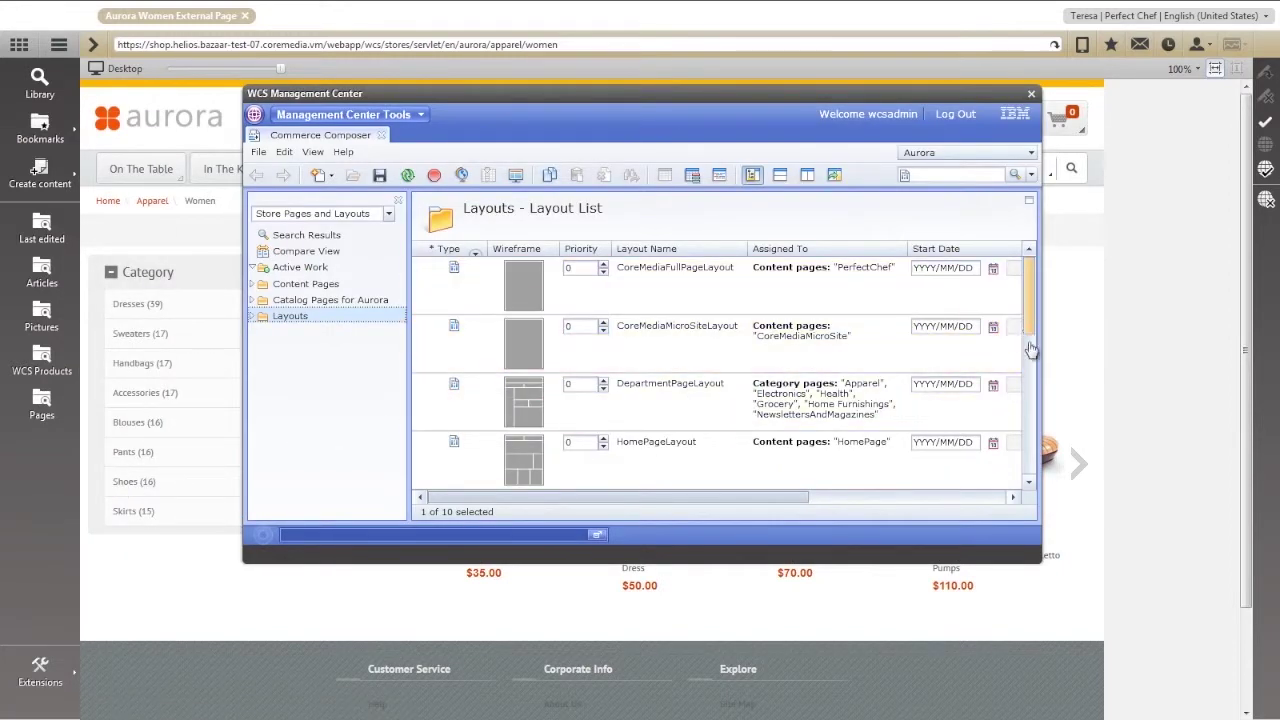
pyautogui.moveTo(1031, 348); pyautogui.dragTo(1031, 478)
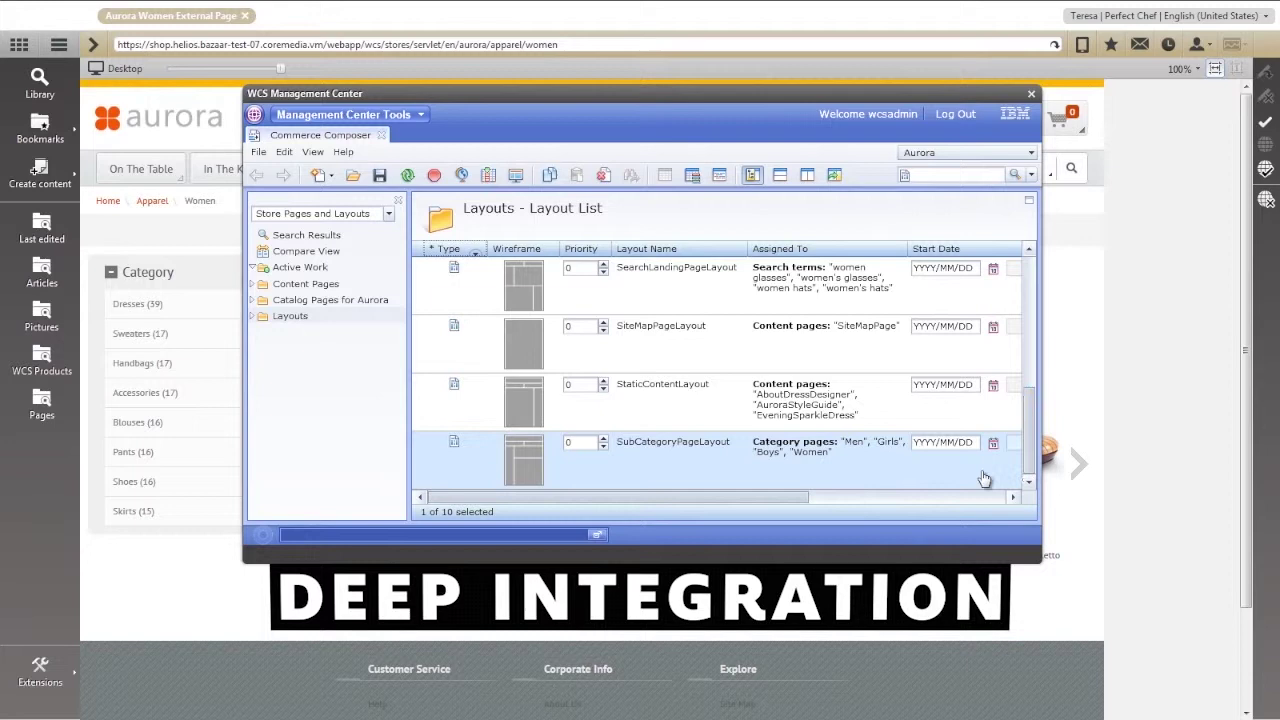
pyautogui.doubleClick(703, 477)
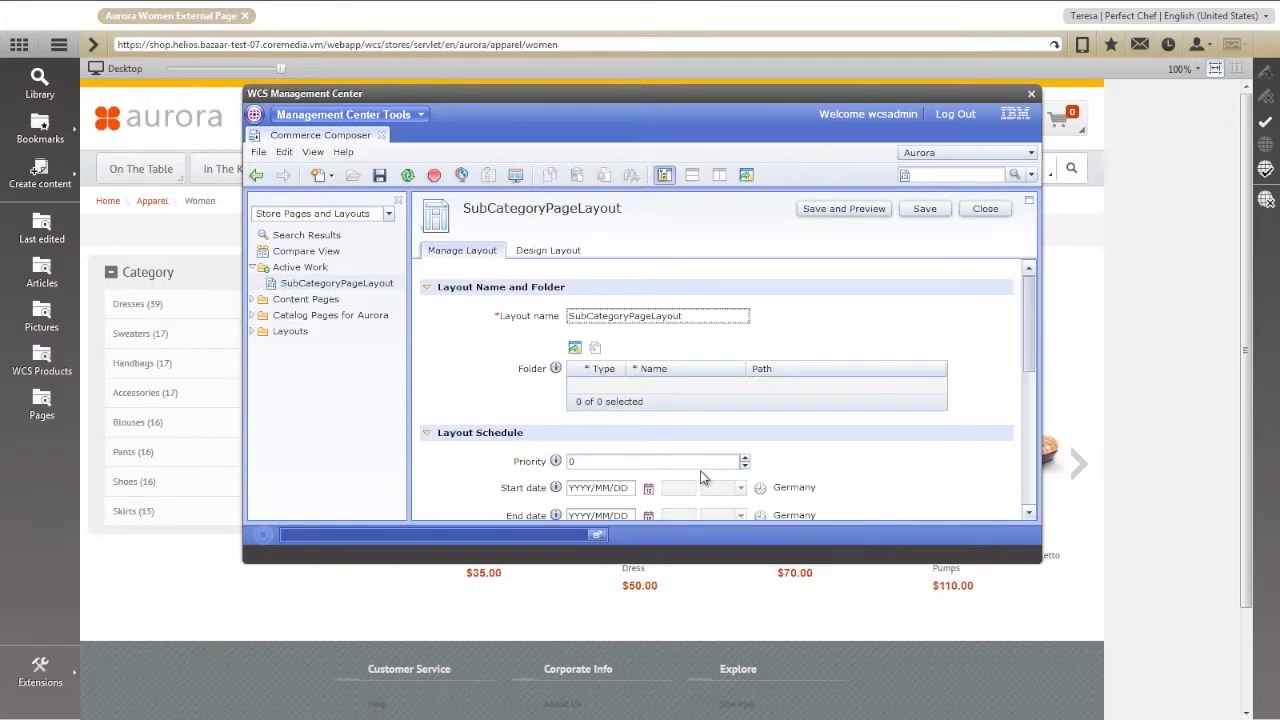
pyautogui.click(556, 256)
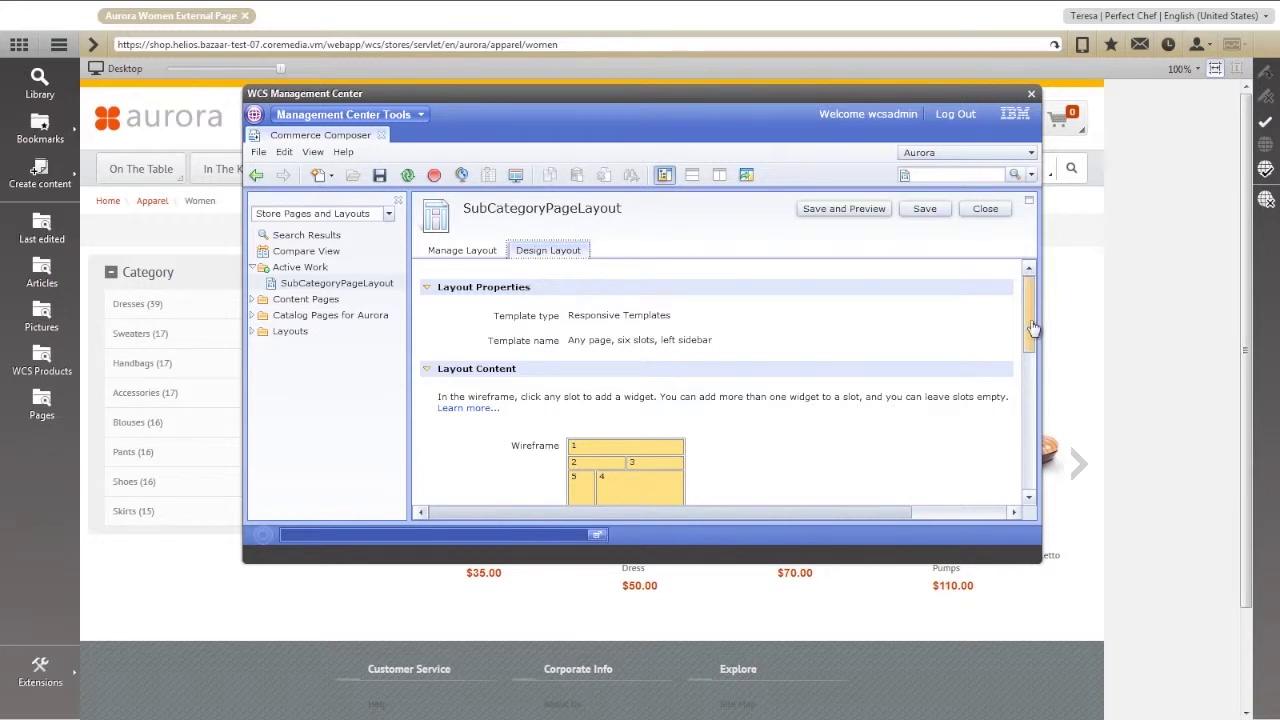
# - Add the CoreMedia Content Widget to slot 4 of the wireframe, filtering widgets by "core", and close the WCS Management Center
pyautogui.moveTo(1033, 329); pyautogui.dragTo(1033, 362)
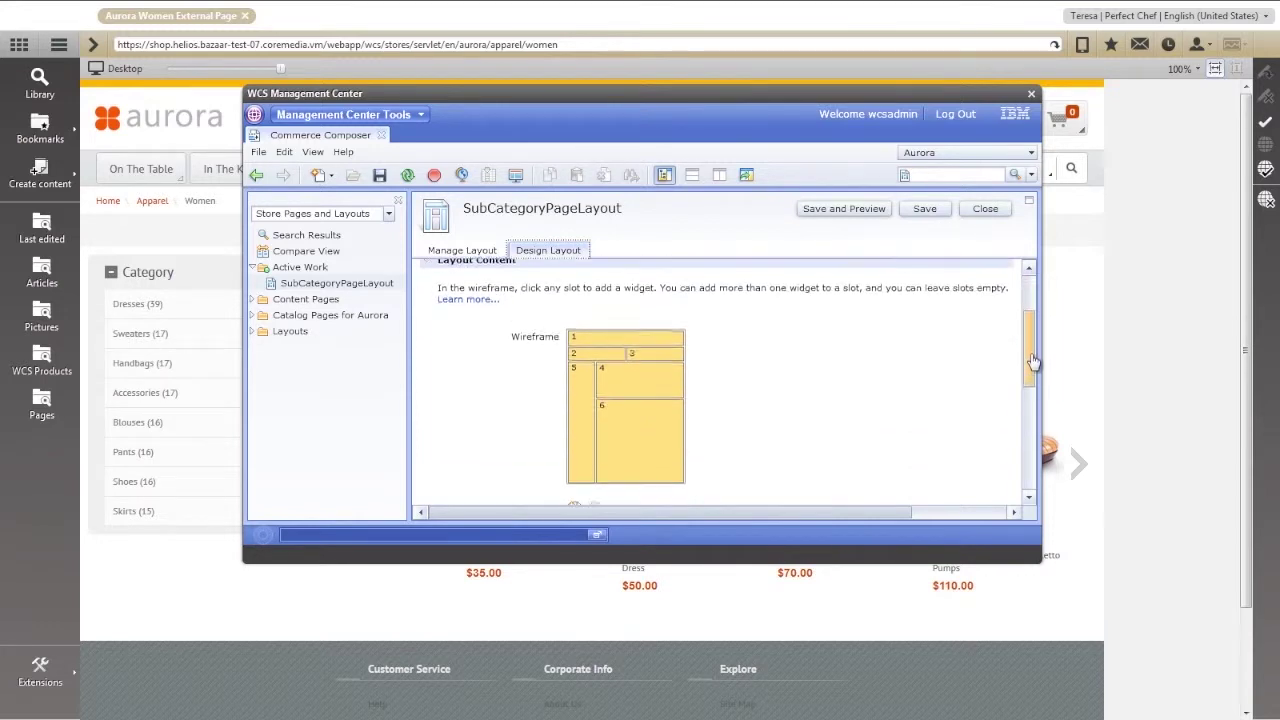
pyautogui.click(647, 386)
pyautogui.write('core')
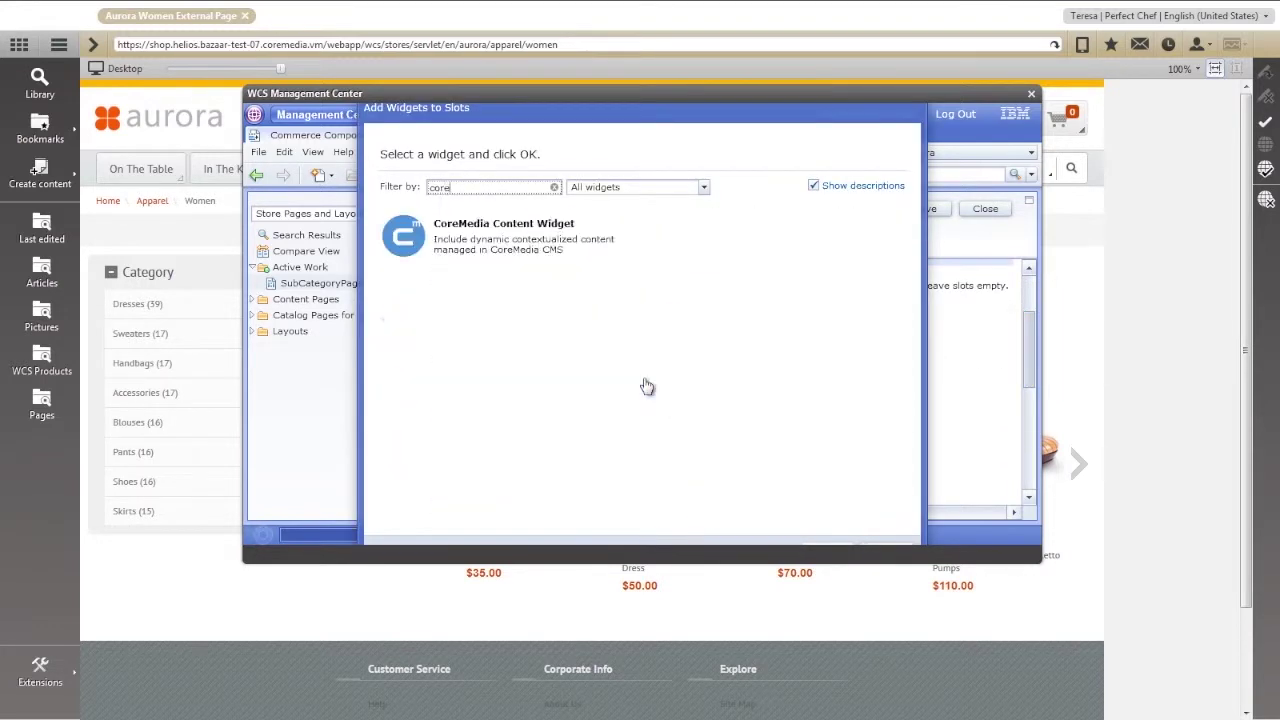
pyautogui.doubleClick(500, 249)
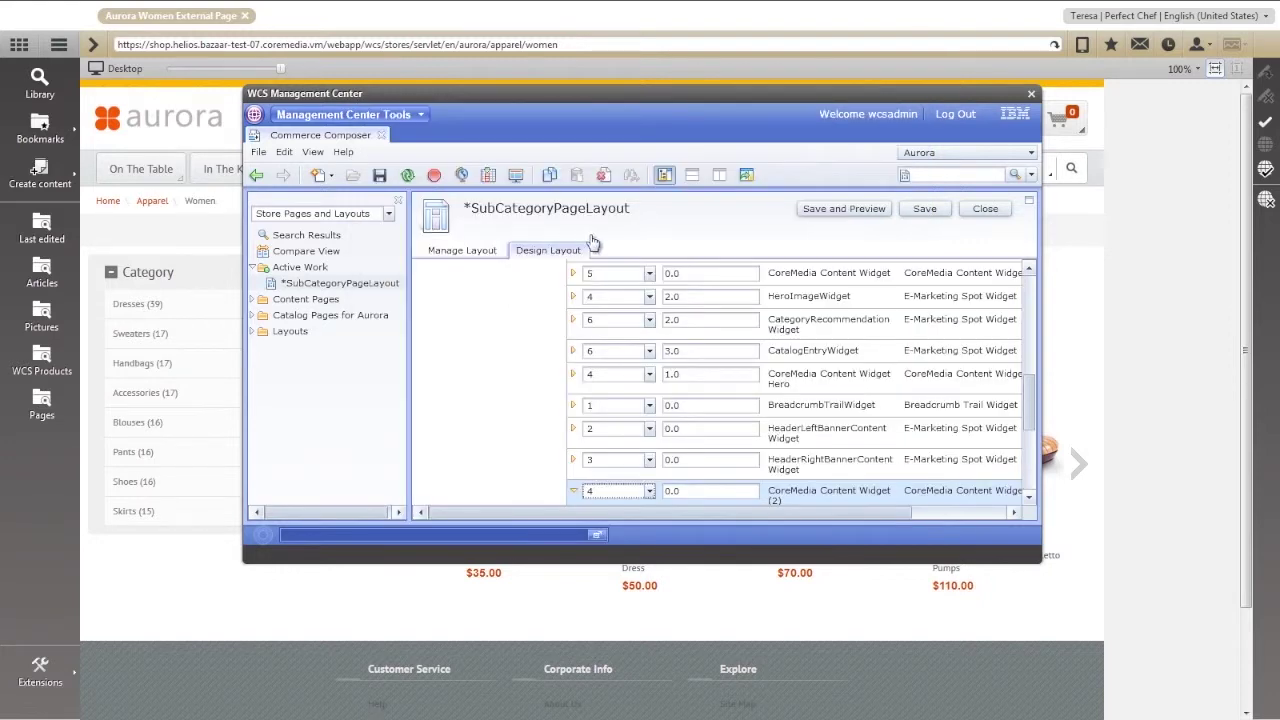
pyautogui.click(1031, 94)
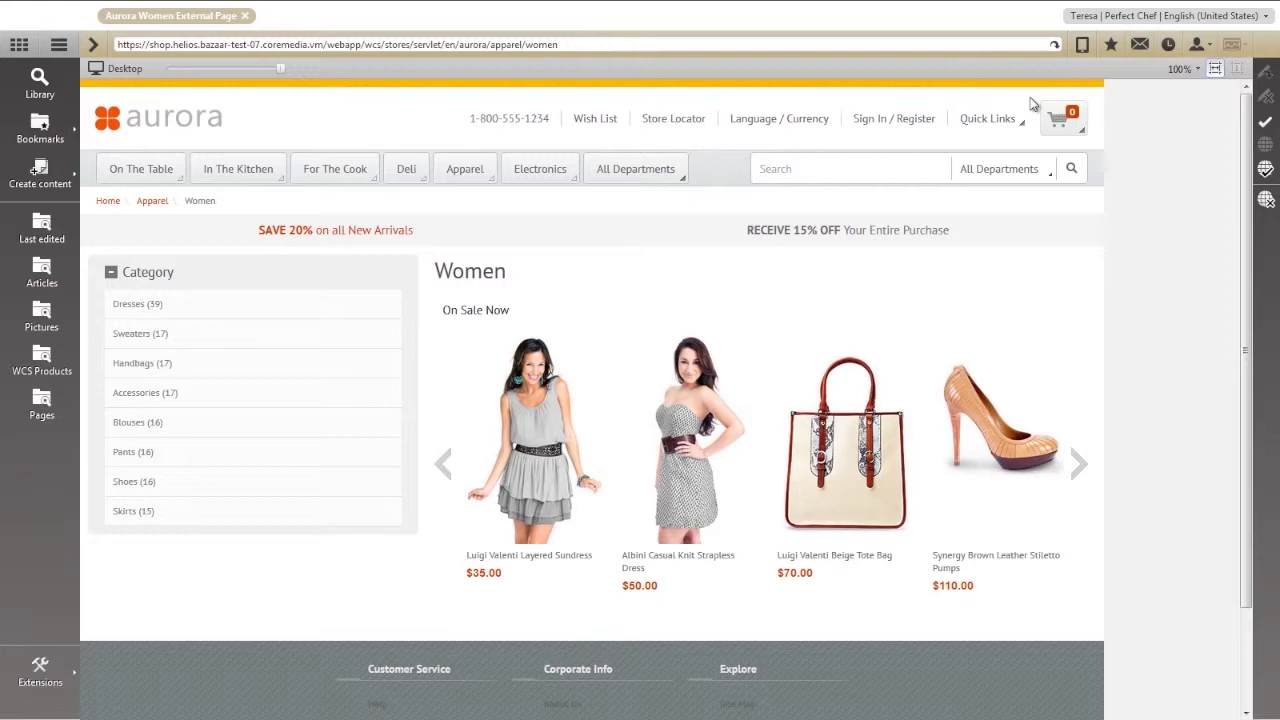
# - Show the Women page's content form, add the bookmarked Spring Picnic Image Map to the Main placement, and refresh the preview
pyautogui.click(93, 47)
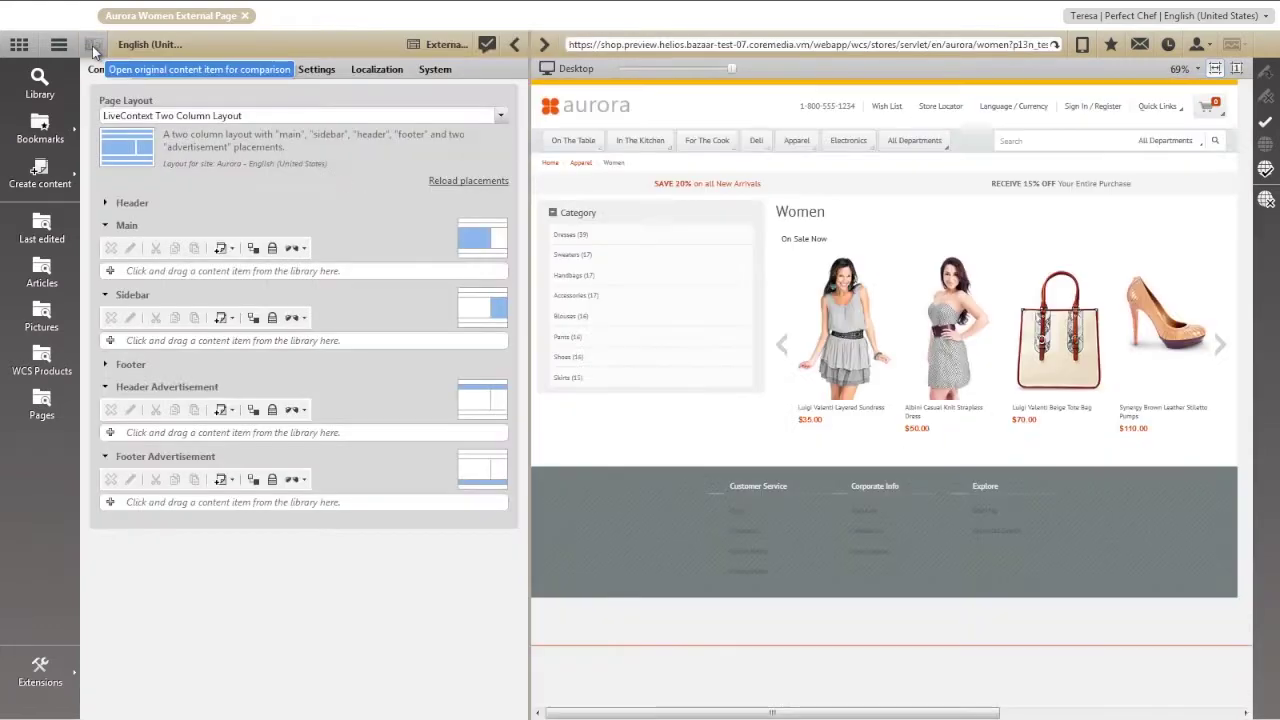
pyautogui.click(40, 125)
pyautogui.moveTo(157, 187); pyautogui.dragTo(165, 275)
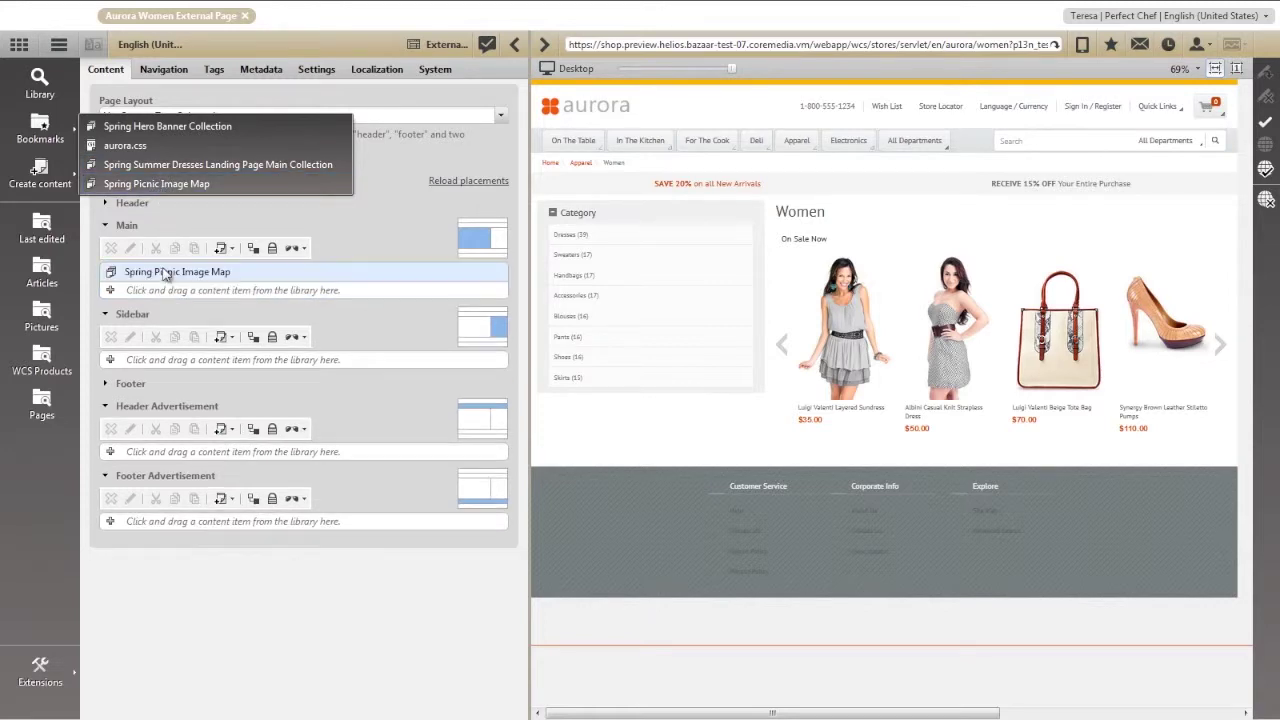
pyautogui.click(348, 239)
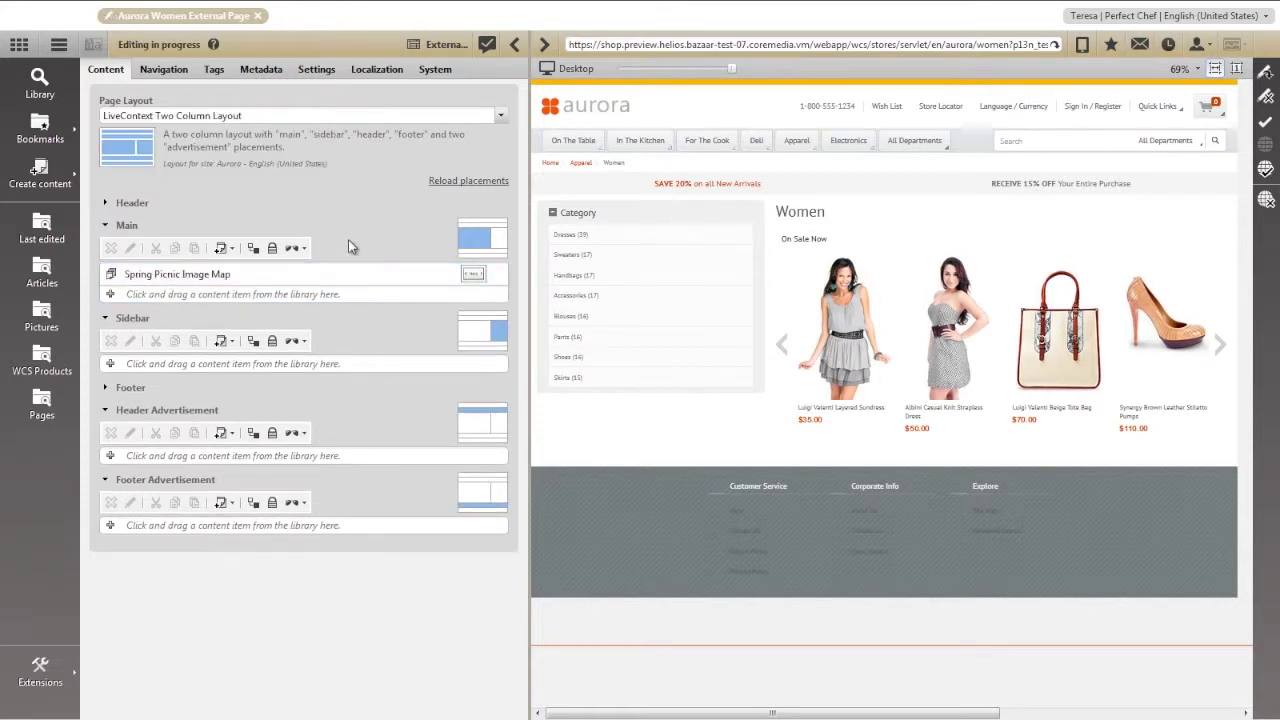
pyautogui.click(1055, 45)
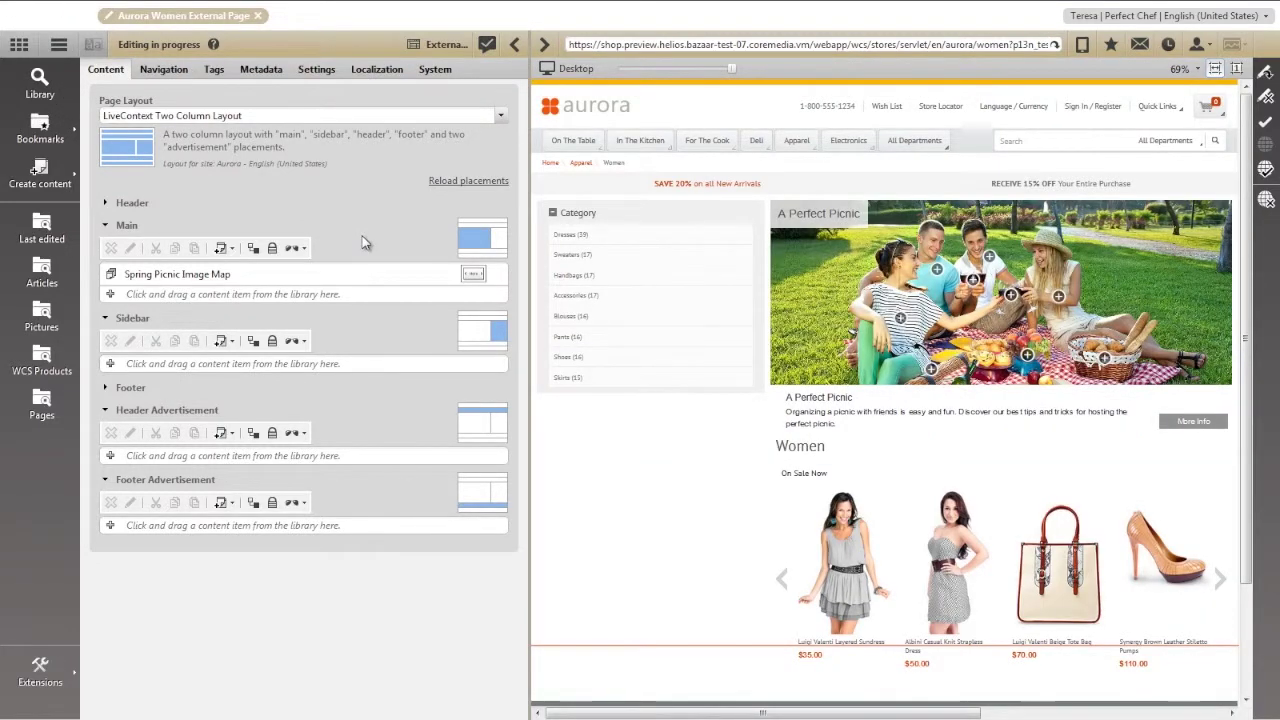
# - Browse the library's Aurora product catalog to Apparel > Women > Women Accessories
pyautogui.click(41, 88)
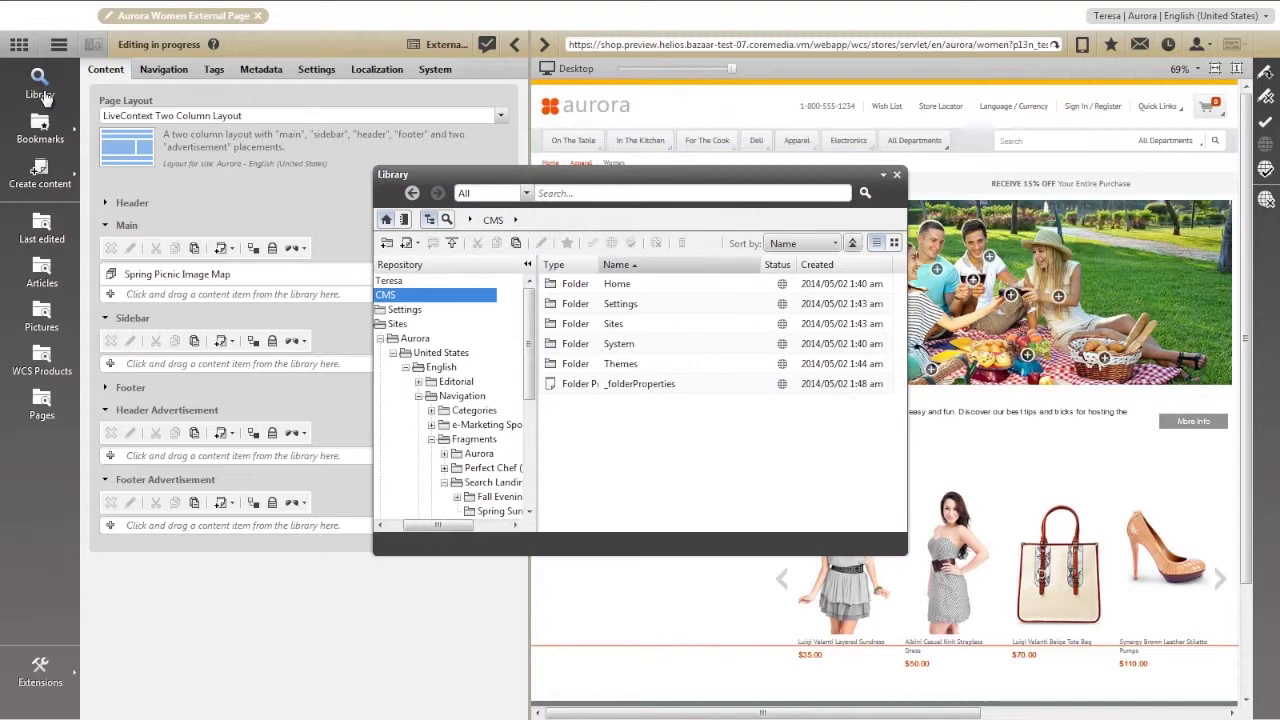
pyautogui.click(403, 220)
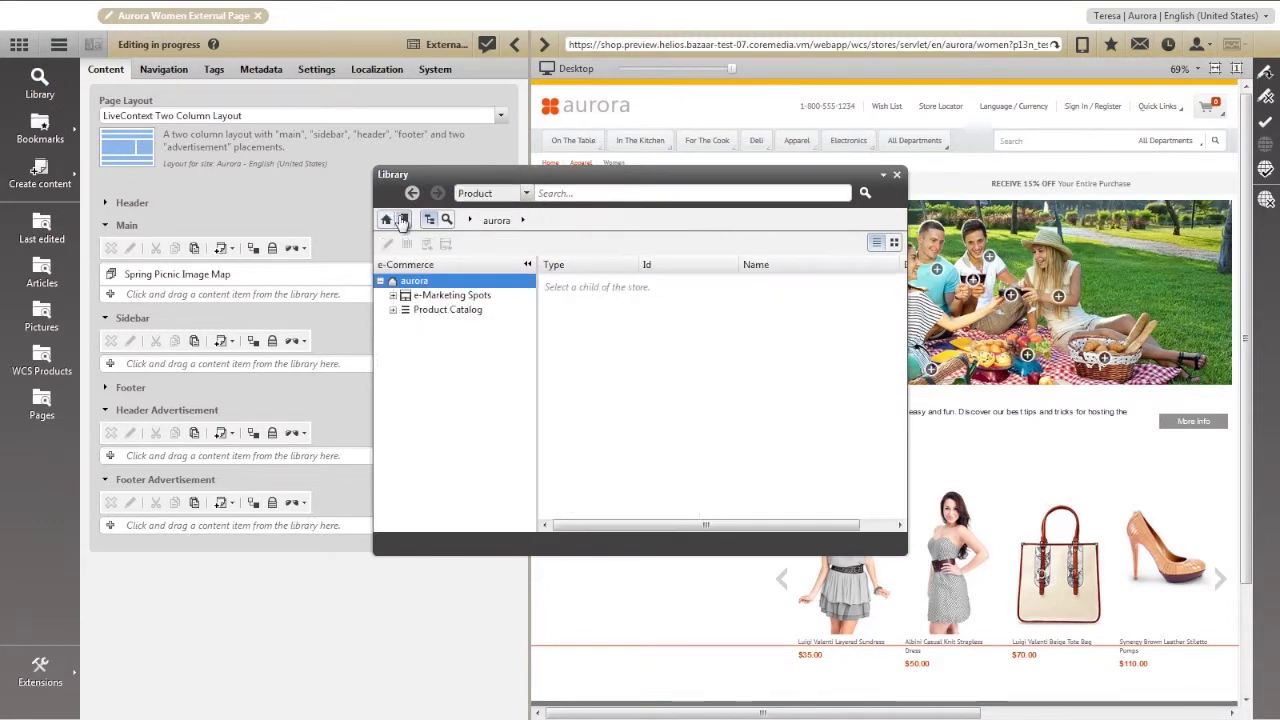
pyautogui.click(393, 310)
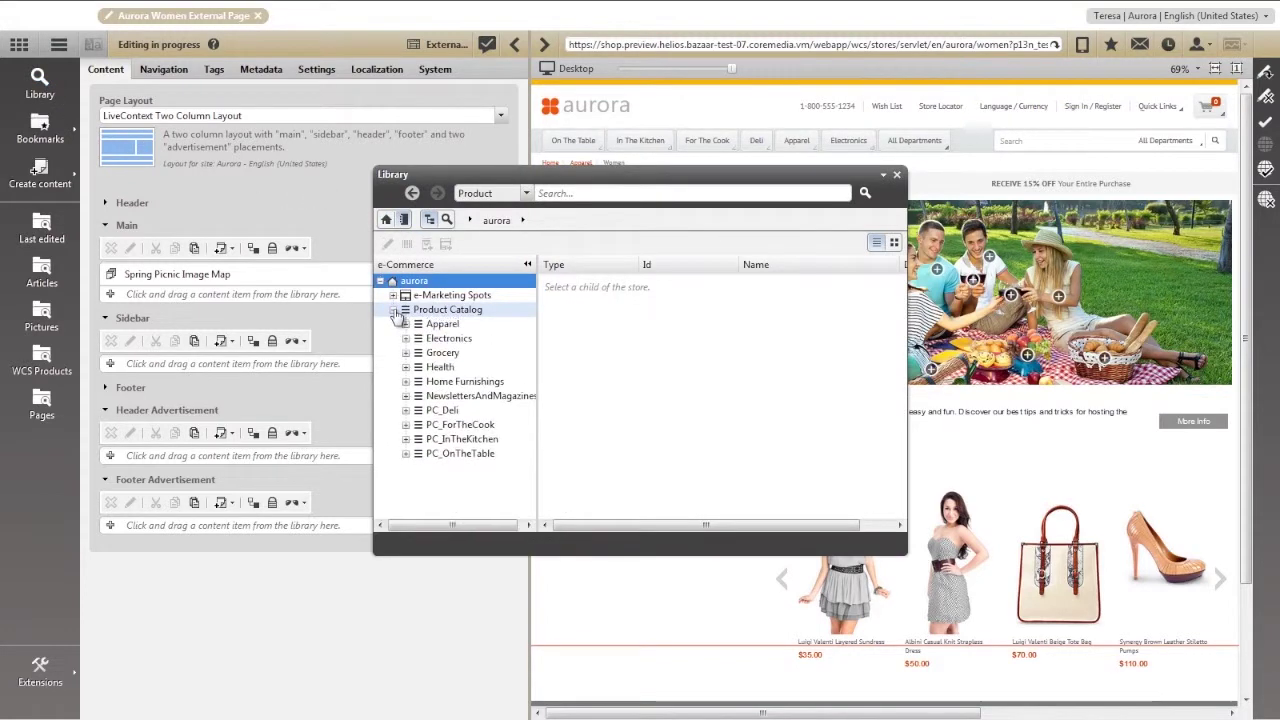
pyautogui.click(405, 324)
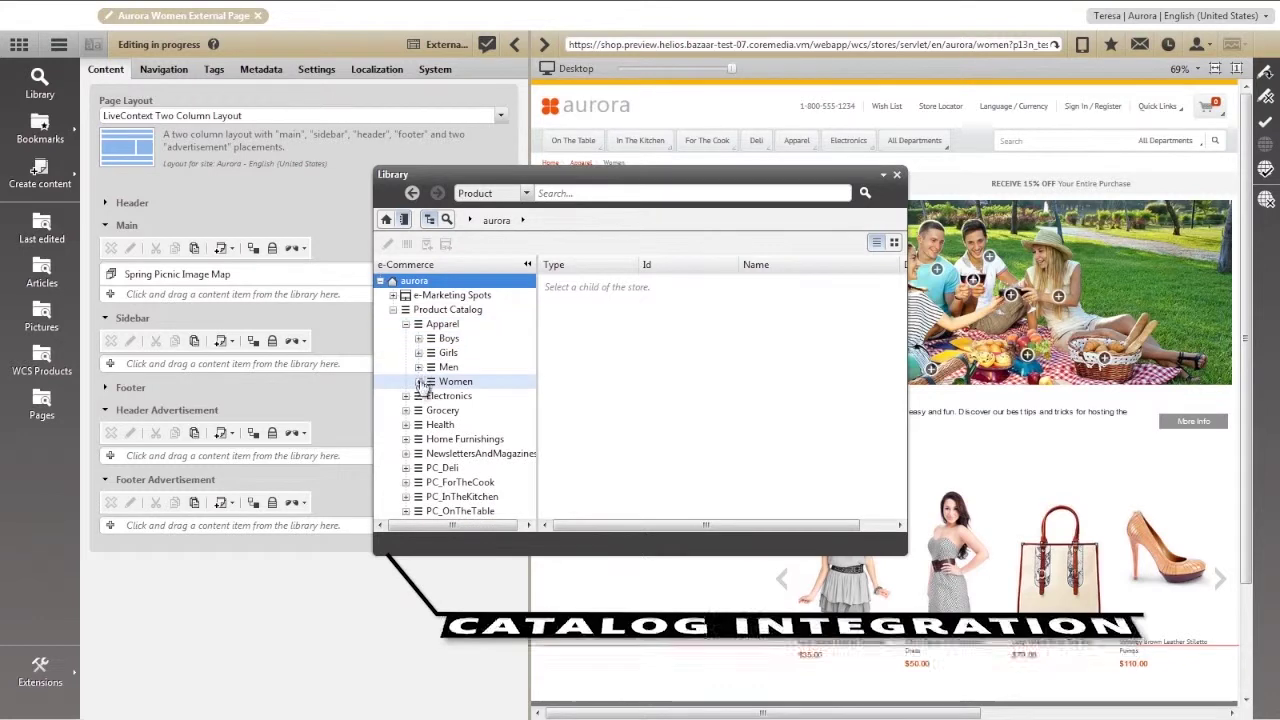
pyautogui.click(418, 381)
pyautogui.click(470, 410)
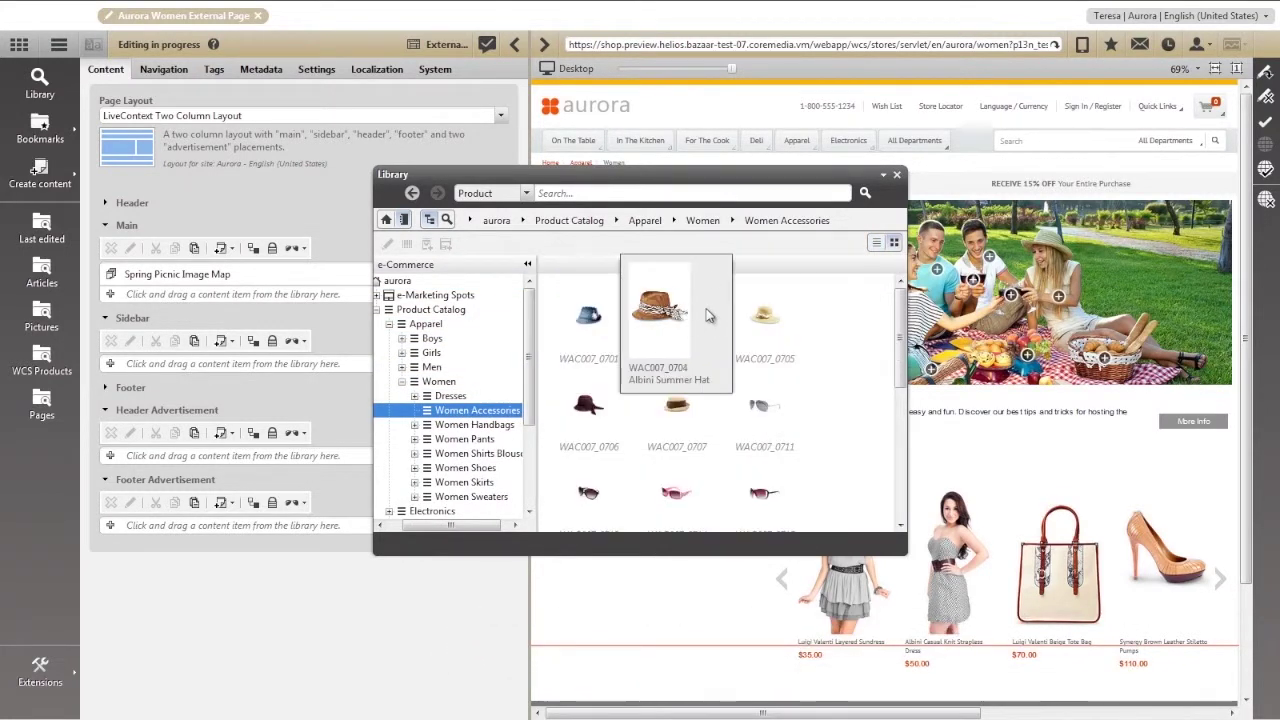
# - Create a product teaser named Versatil Wide-Brimmed Gray Hat from product WAC007_0705 and close the library
pyautogui.rightClick(765, 330)
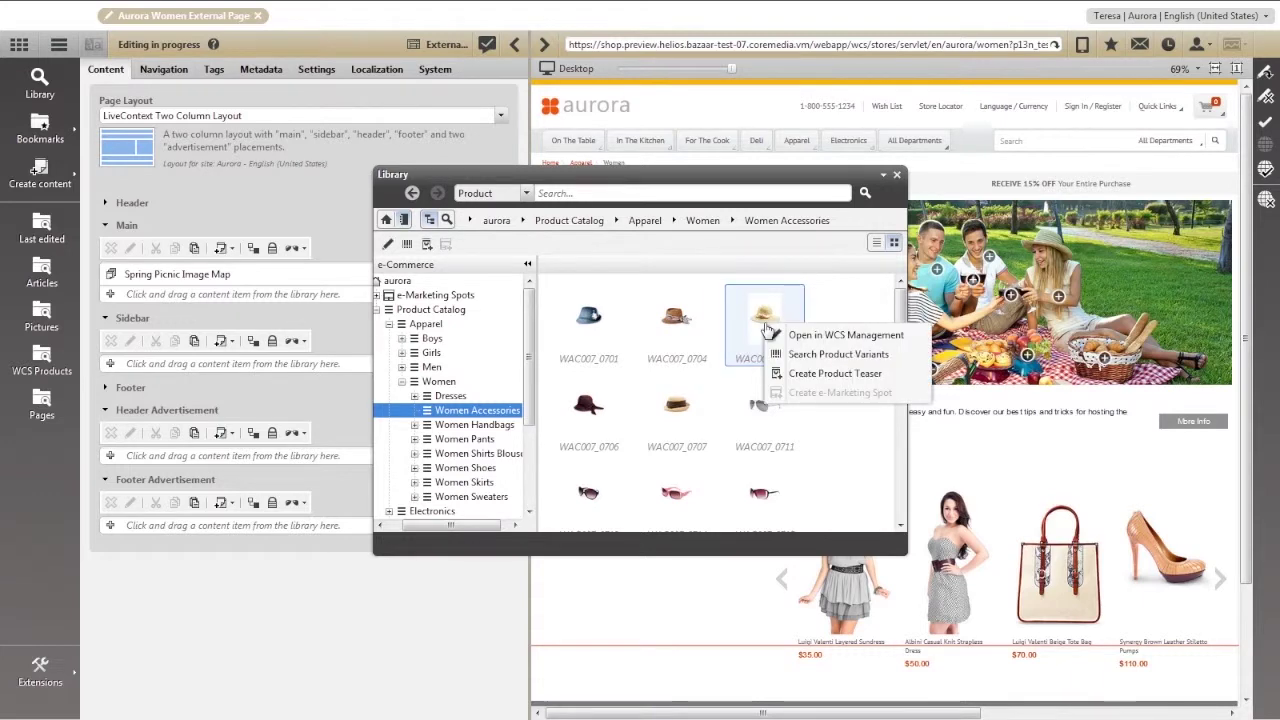
pyautogui.click(834, 373)
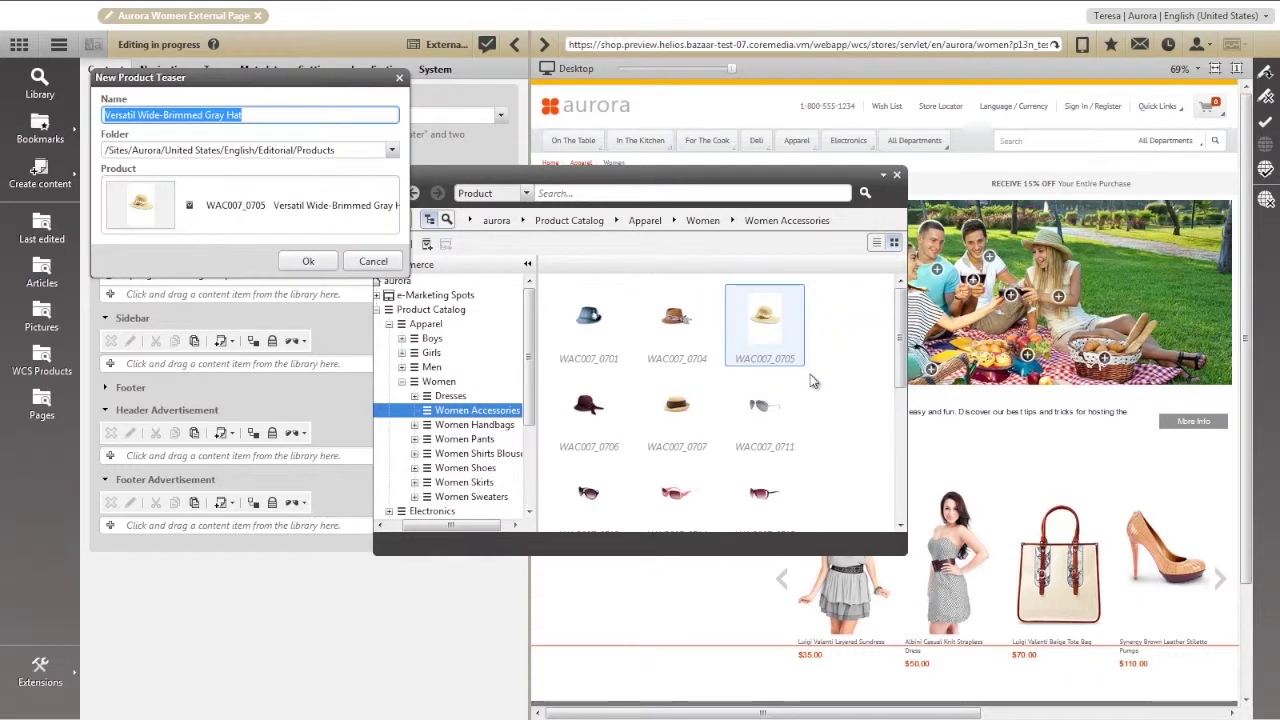
pyautogui.click(896, 177)
pyautogui.click(323, 263)
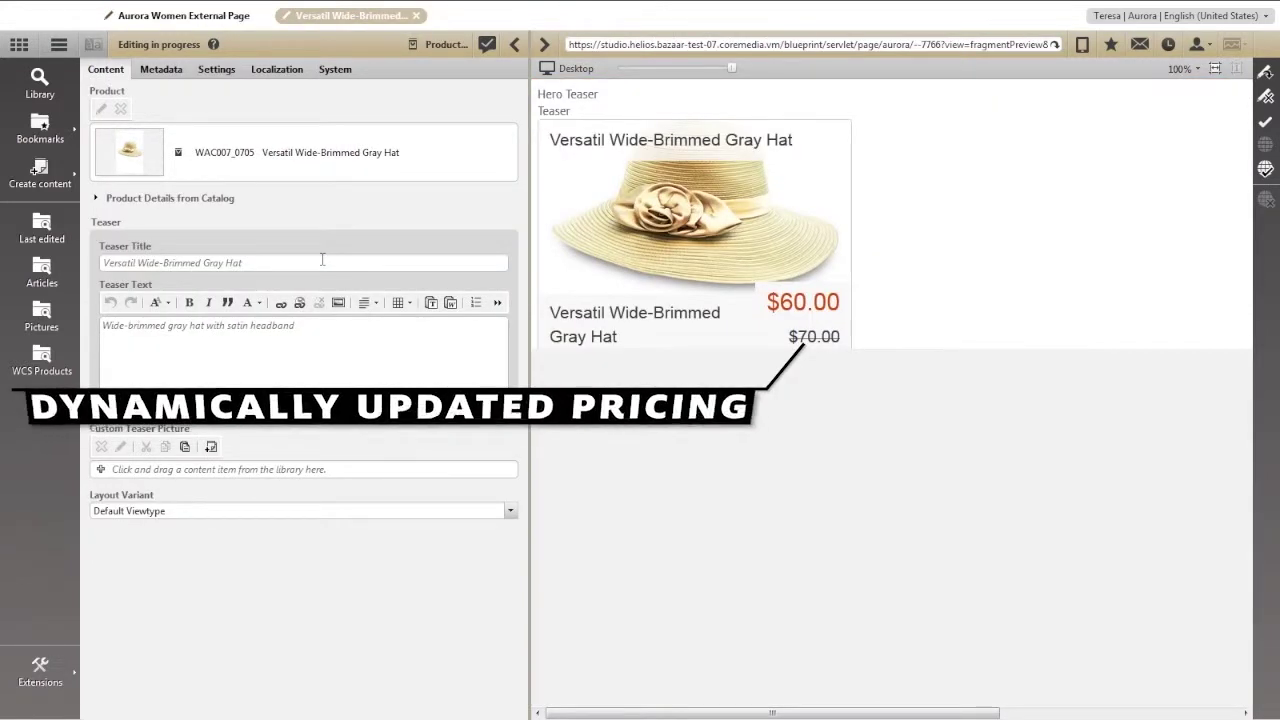
# - Search the pictures for "straw hat" and assign PC_STRAW_HAT Frontshot 1 as the teaser's custom picture
pyautogui.click(41, 314)
pyautogui.write('st')
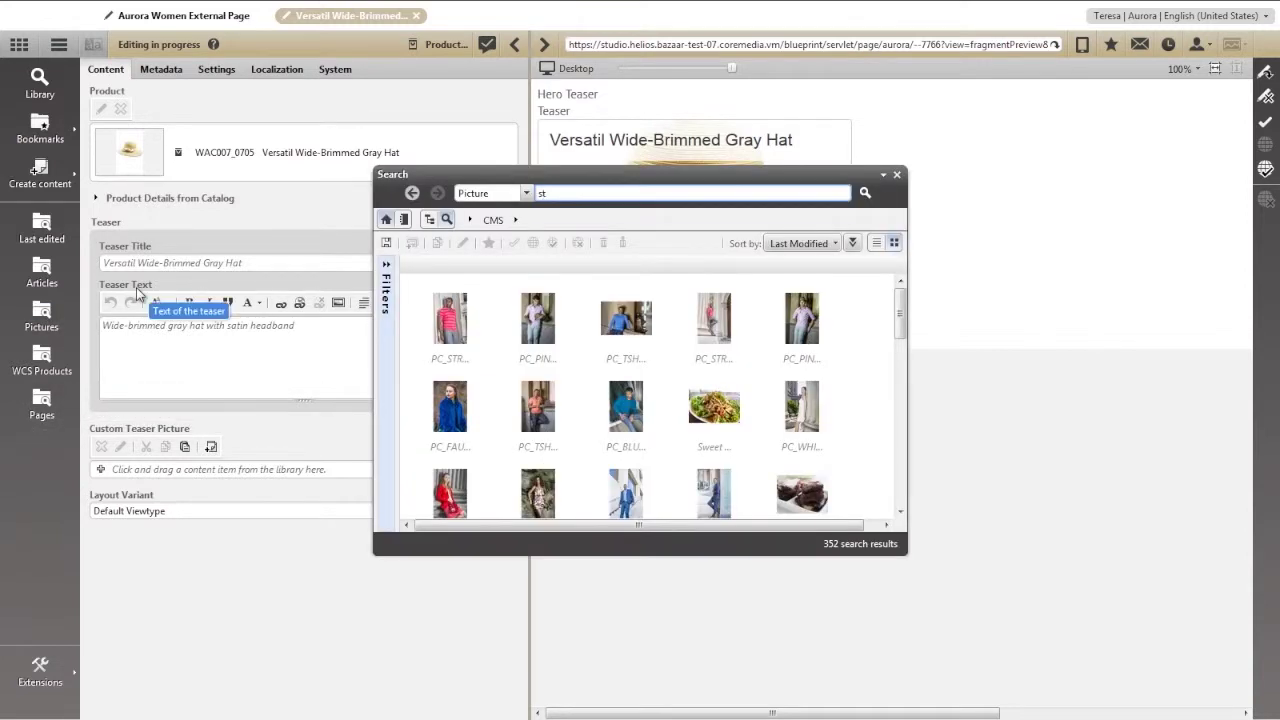
pyautogui.write('raw hat')
pyautogui.press('Return')
pyautogui.moveTo(567, 313)
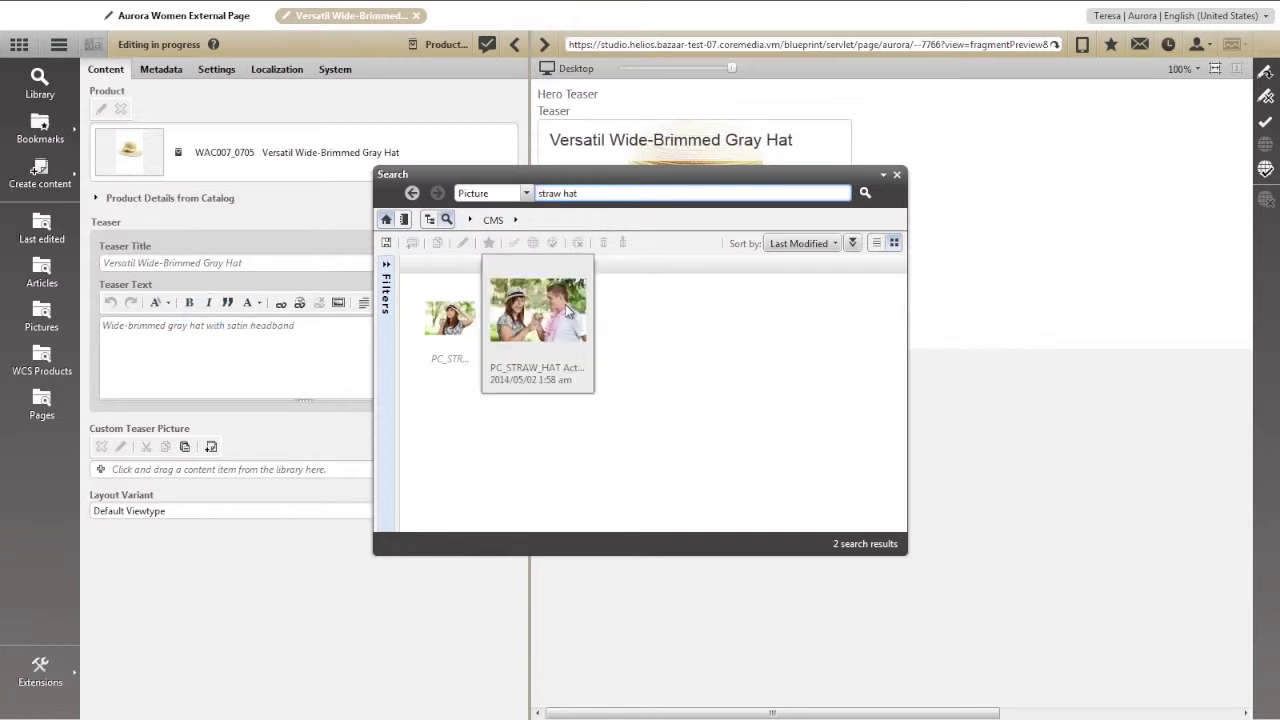
pyautogui.moveTo(450, 320); pyautogui.dragTo(212, 474)
pyautogui.click(897, 175)
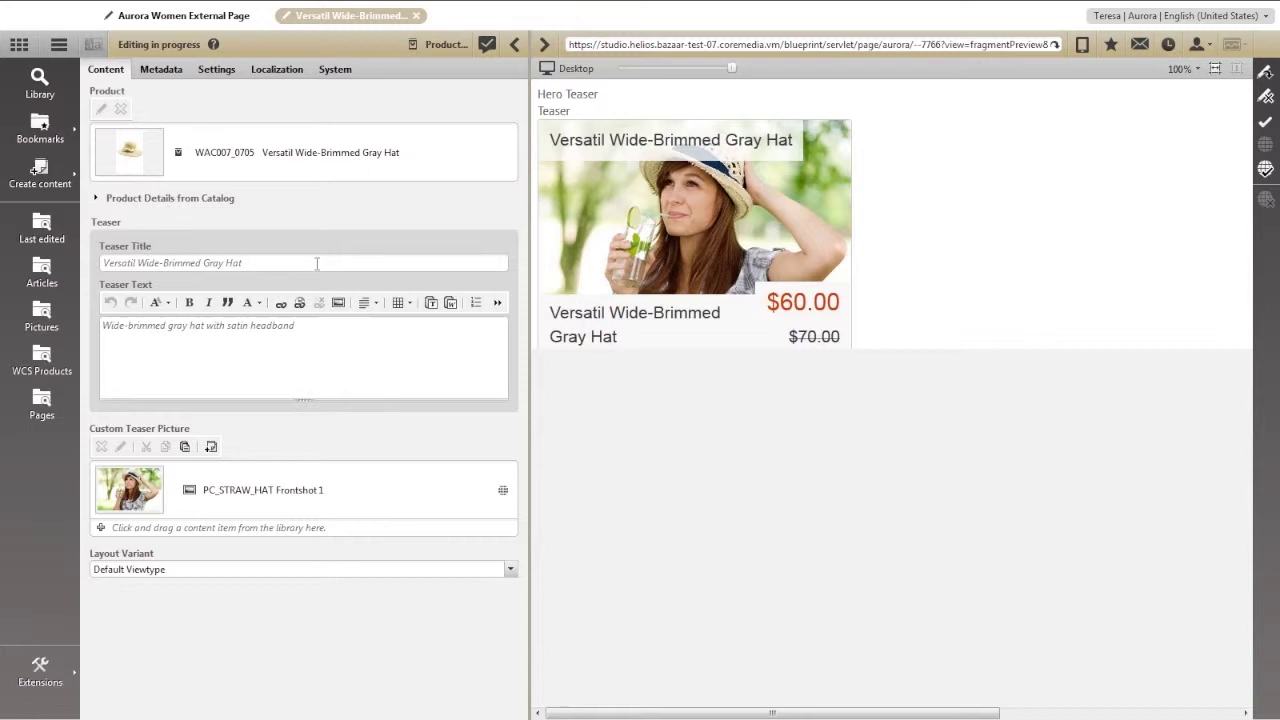
# - Set the hat teaser's title to "Stay shaded in style"
pyautogui.click(286, 263)
pyautogui.write('Stay shaded in style')
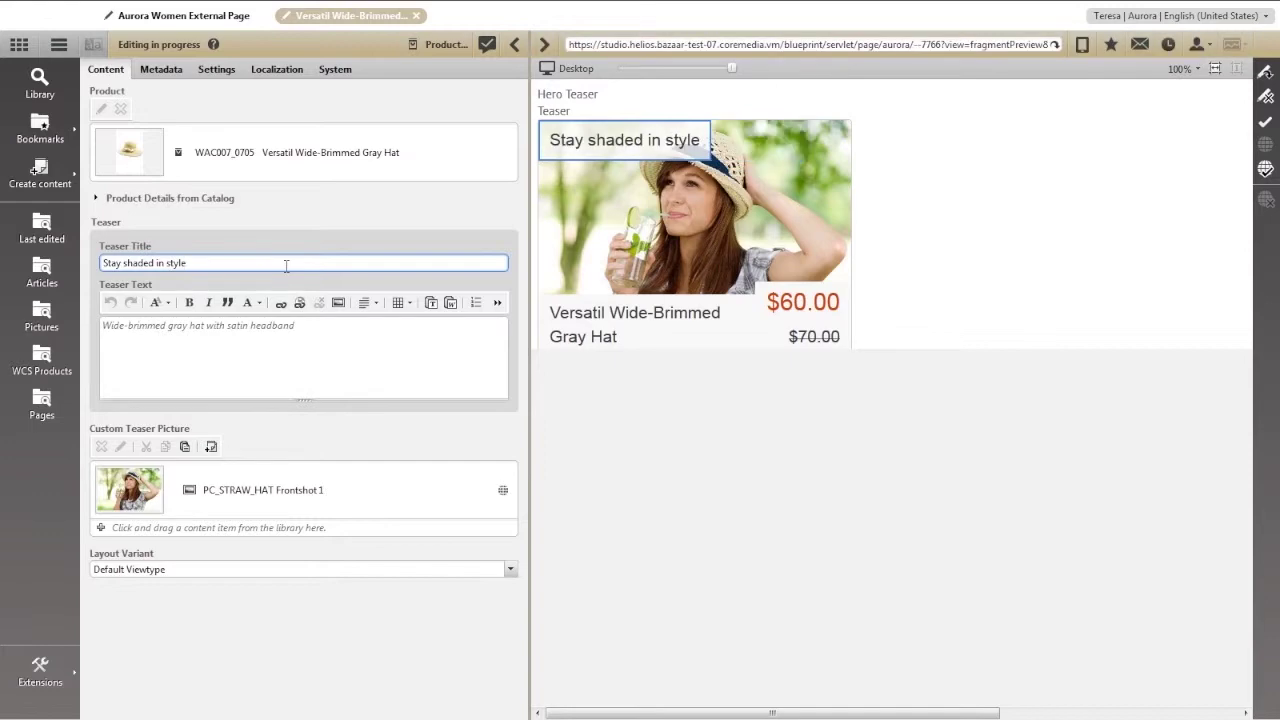
pyautogui.click(405, 107)
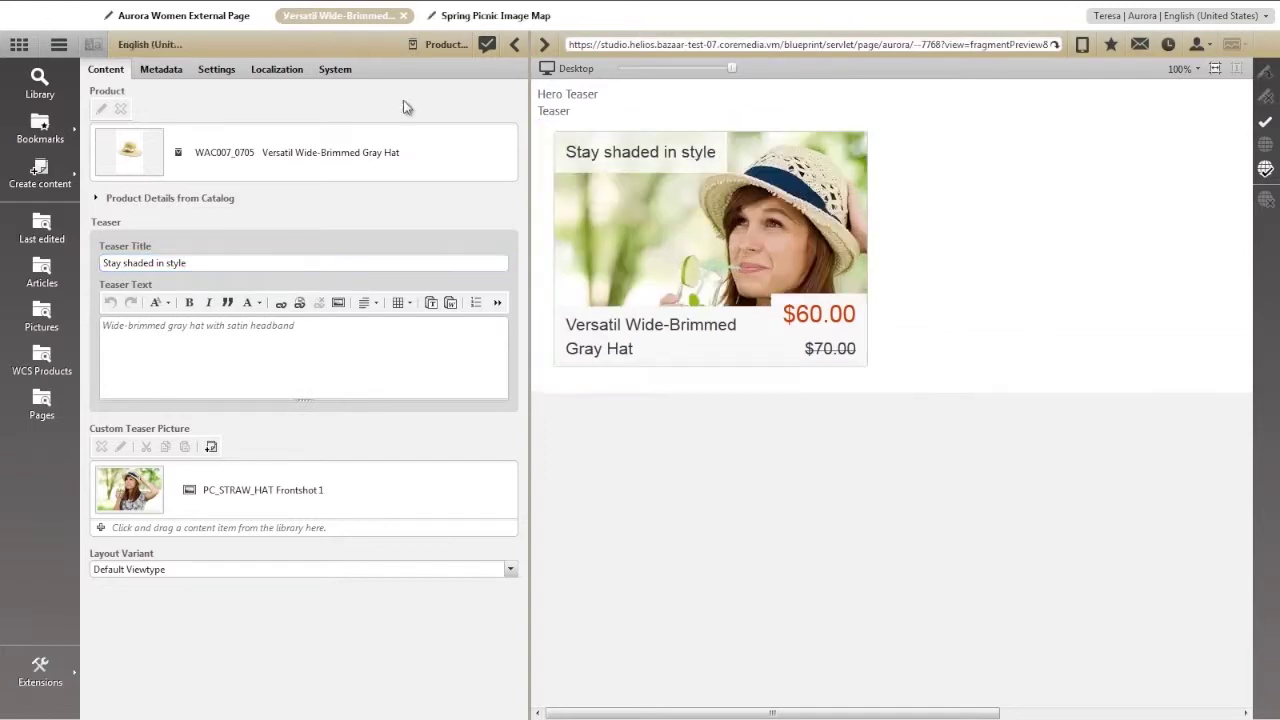
# - Add a hot zone over the woman's hat in the Spring Picnic Image Map, targeting the Versatil Wide-Brimmed Gray Hat teaser
pyautogui.click(470, 16)
pyautogui.click(352, 265)
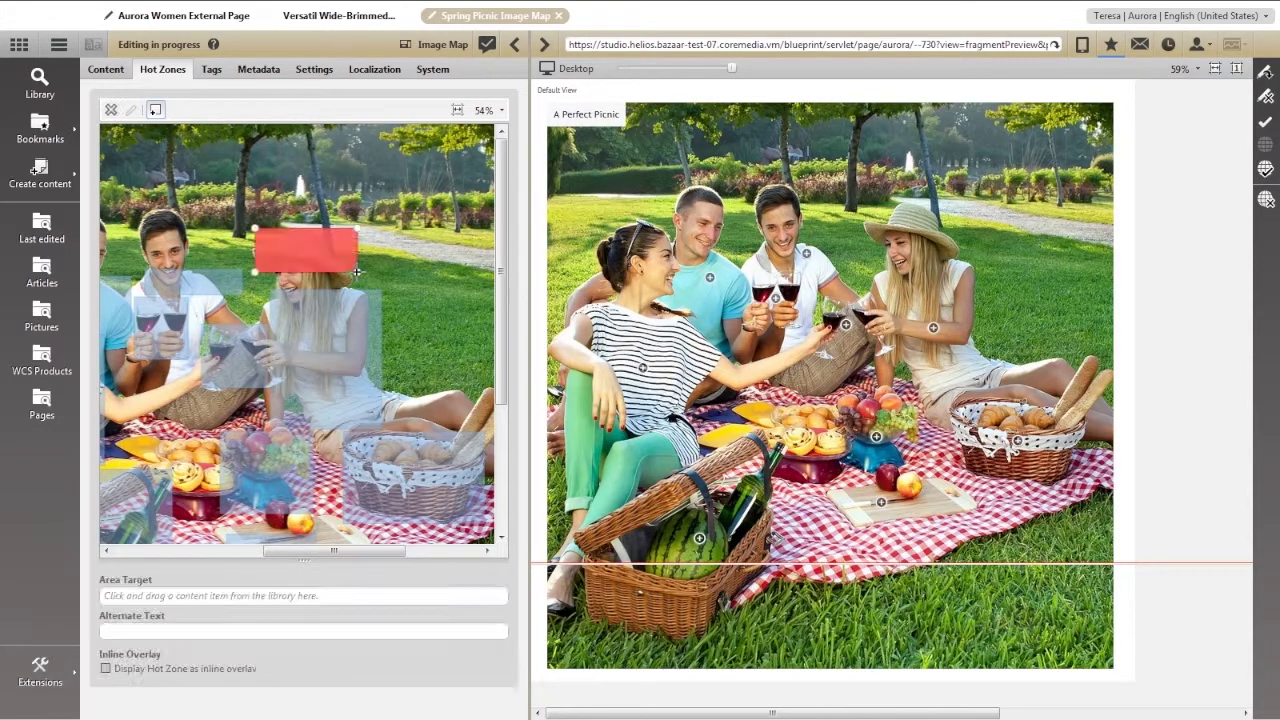
pyautogui.moveTo(333, 20); pyautogui.dragTo(313, 245)
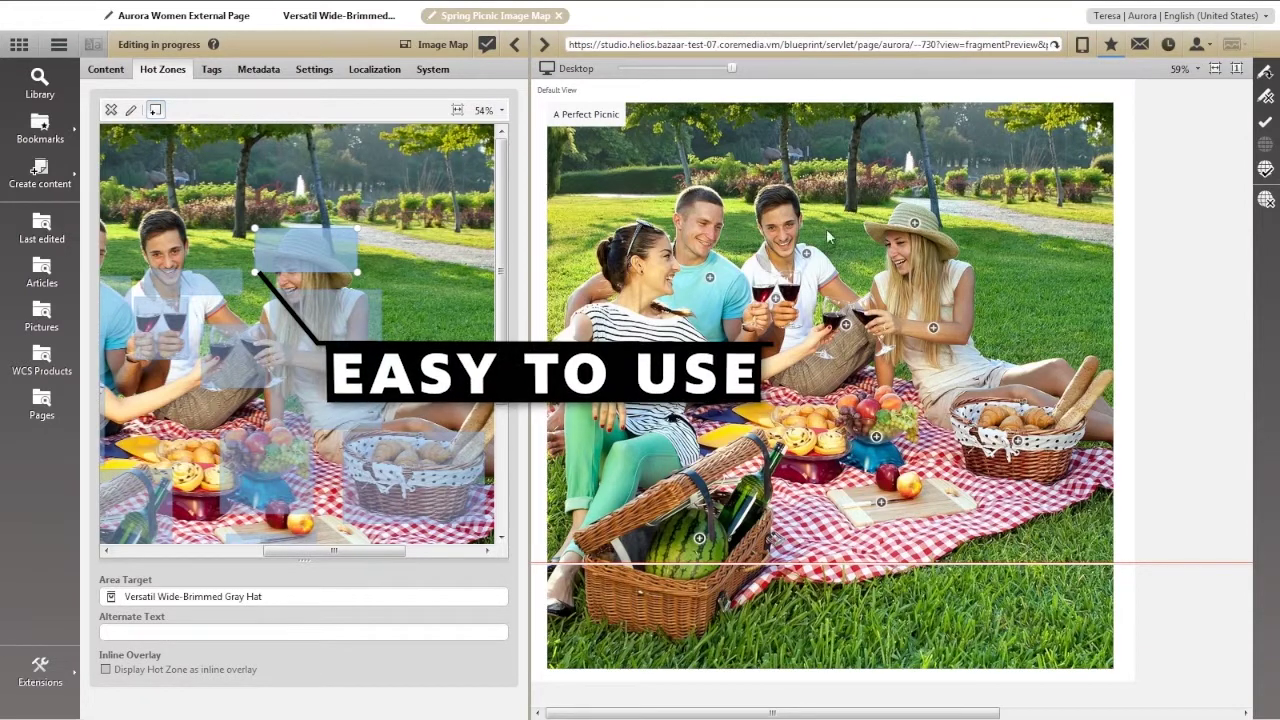
# - Preview the hat hot zone's teaser in the image map on desktop, tablet and a smaller device size
pyautogui.click(915, 226)
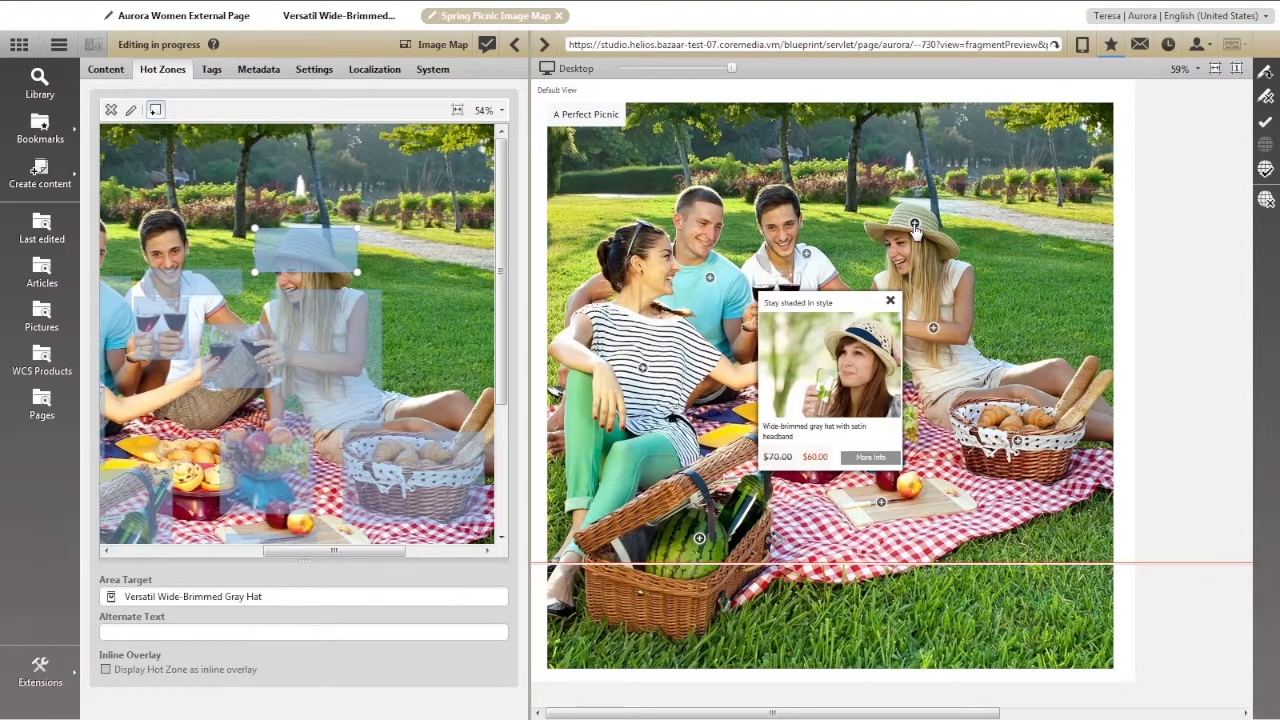
pyautogui.click(699, 69)
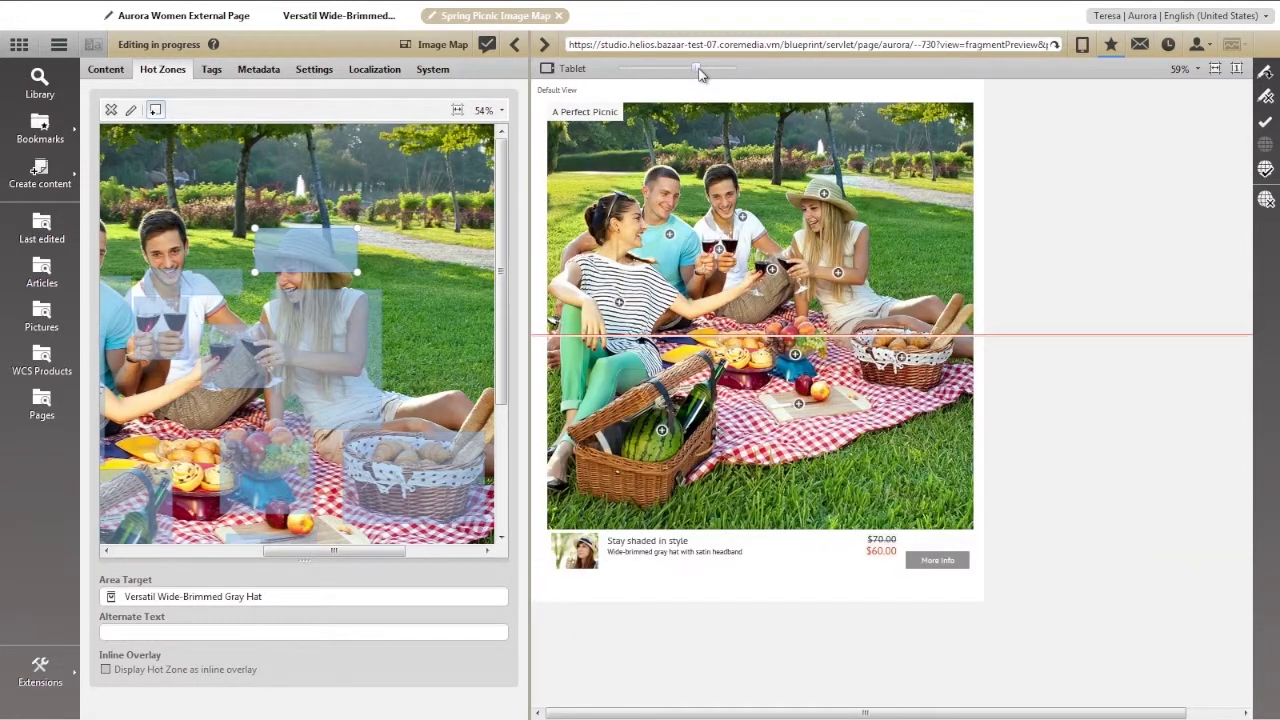
pyautogui.click(659, 70)
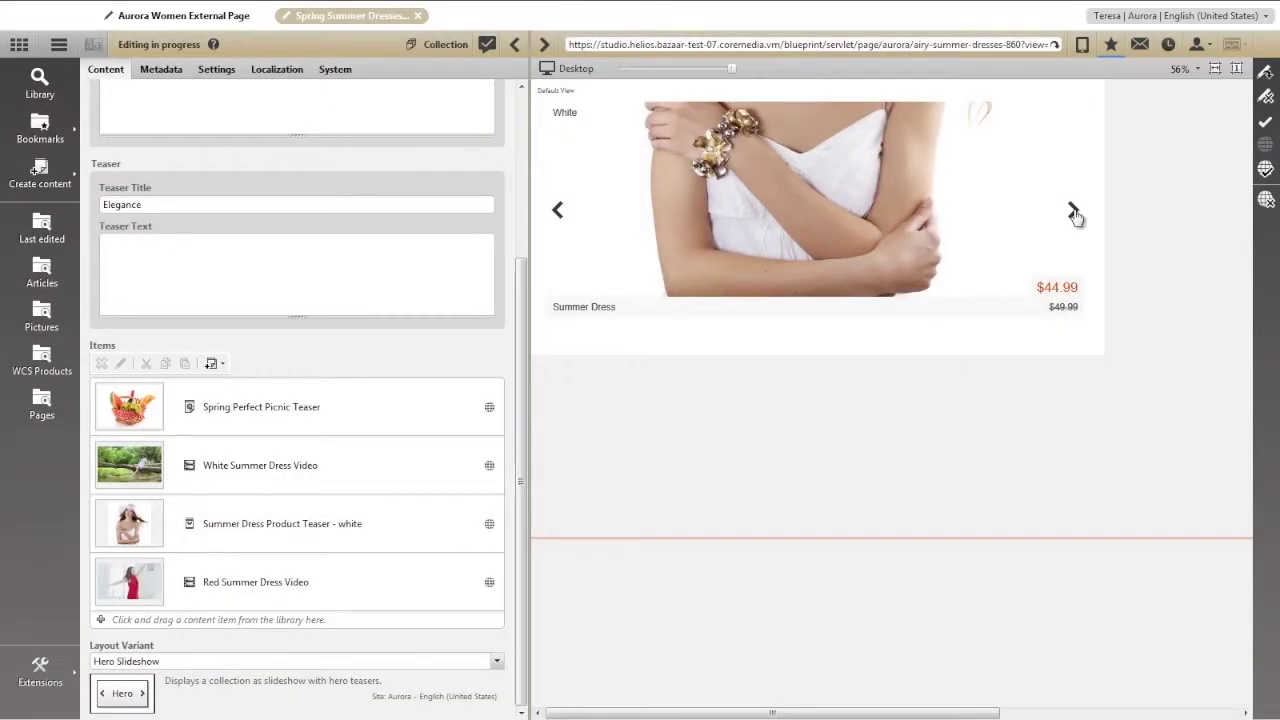
# - Step through the Spring Summer Dresses collection's hero slideshow preview and try the Tile layout 50:50 variant
pyautogui.click(1074, 212)
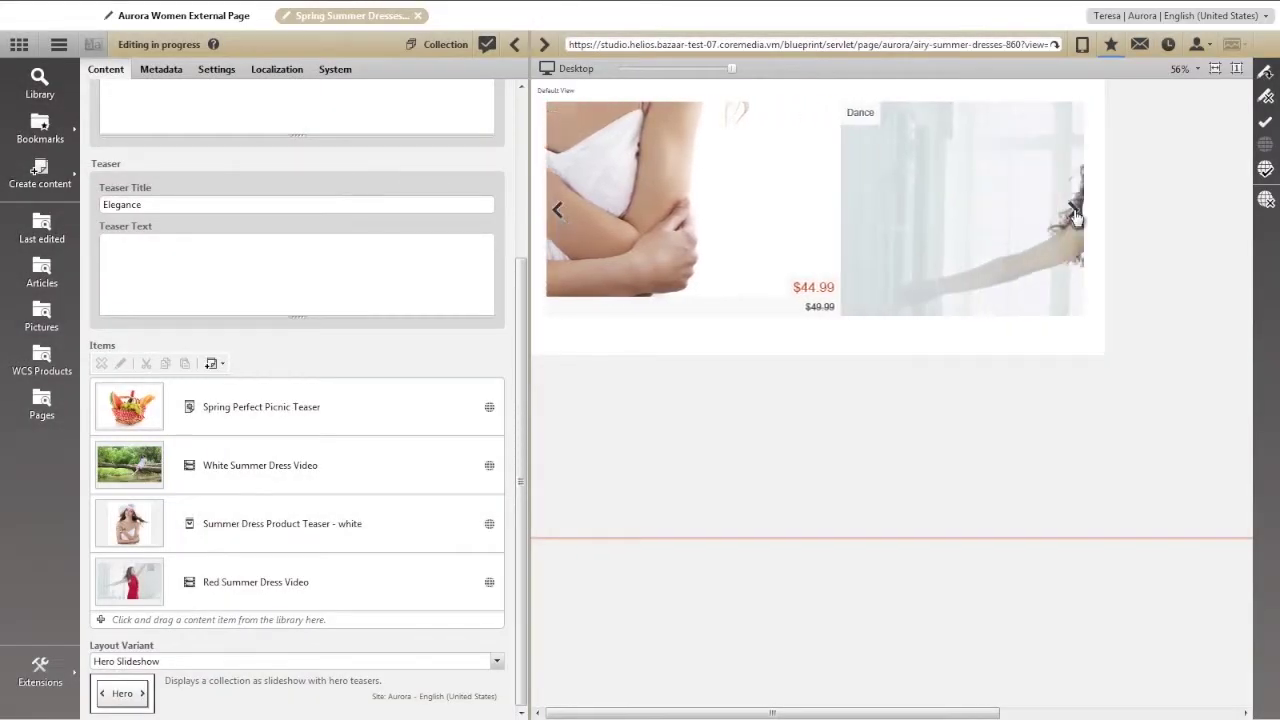
pyautogui.click(1074, 212)
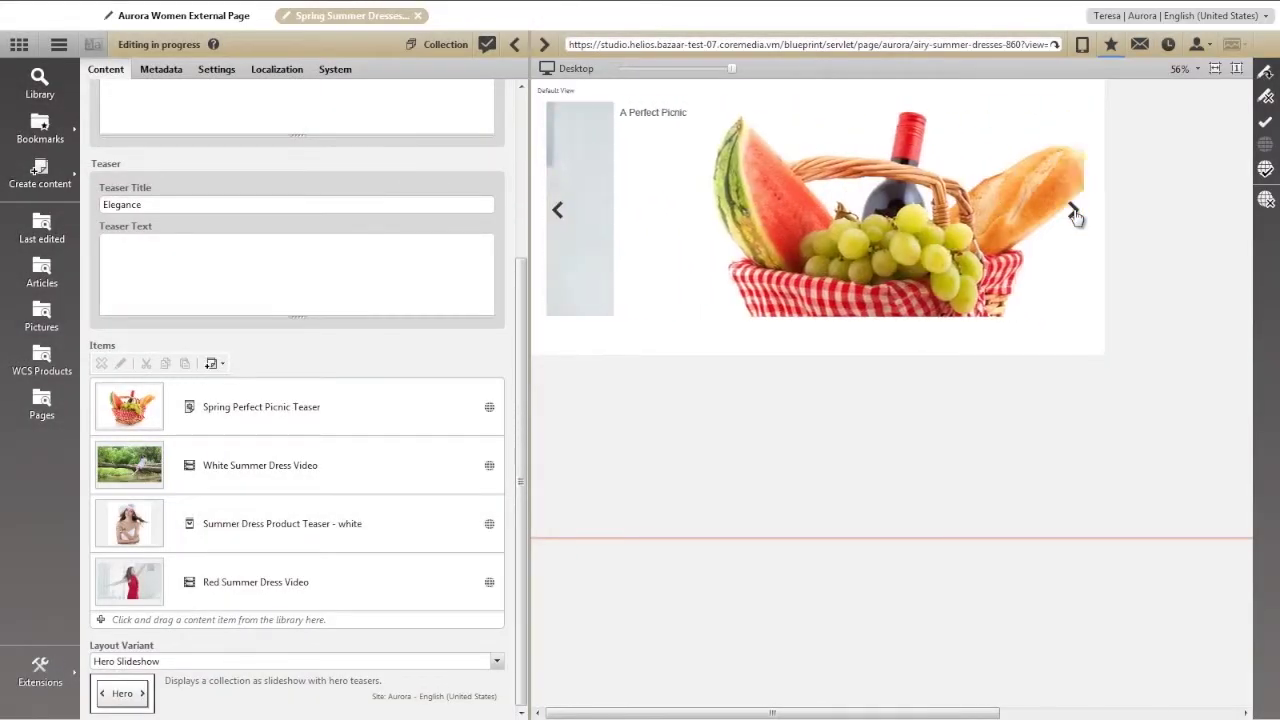
pyautogui.click(496, 661)
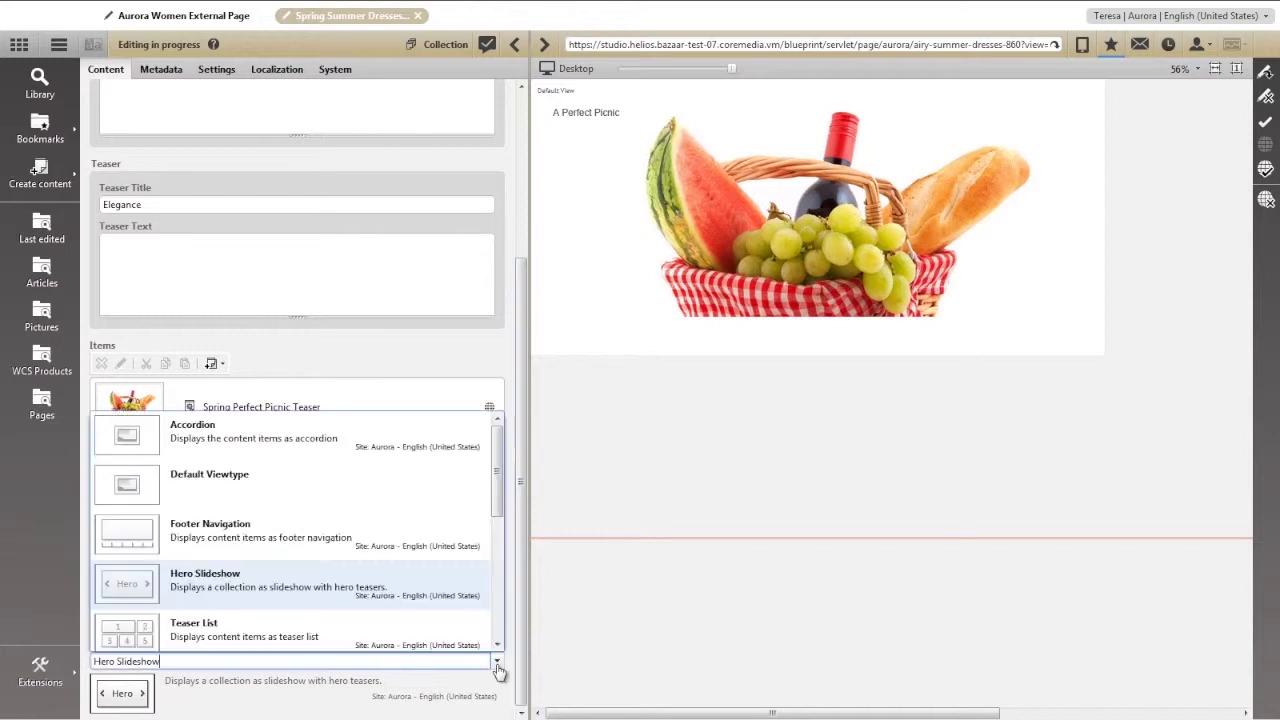
pyautogui.click(497, 645)
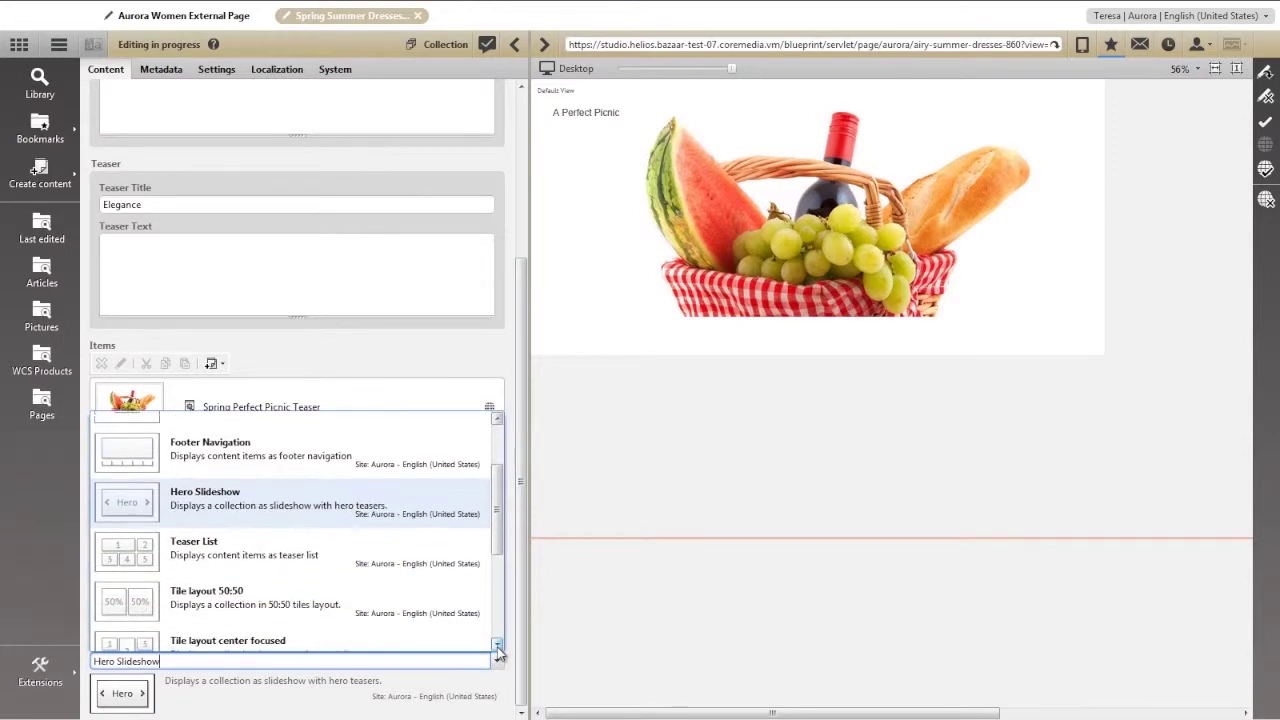
pyautogui.click(455, 613)
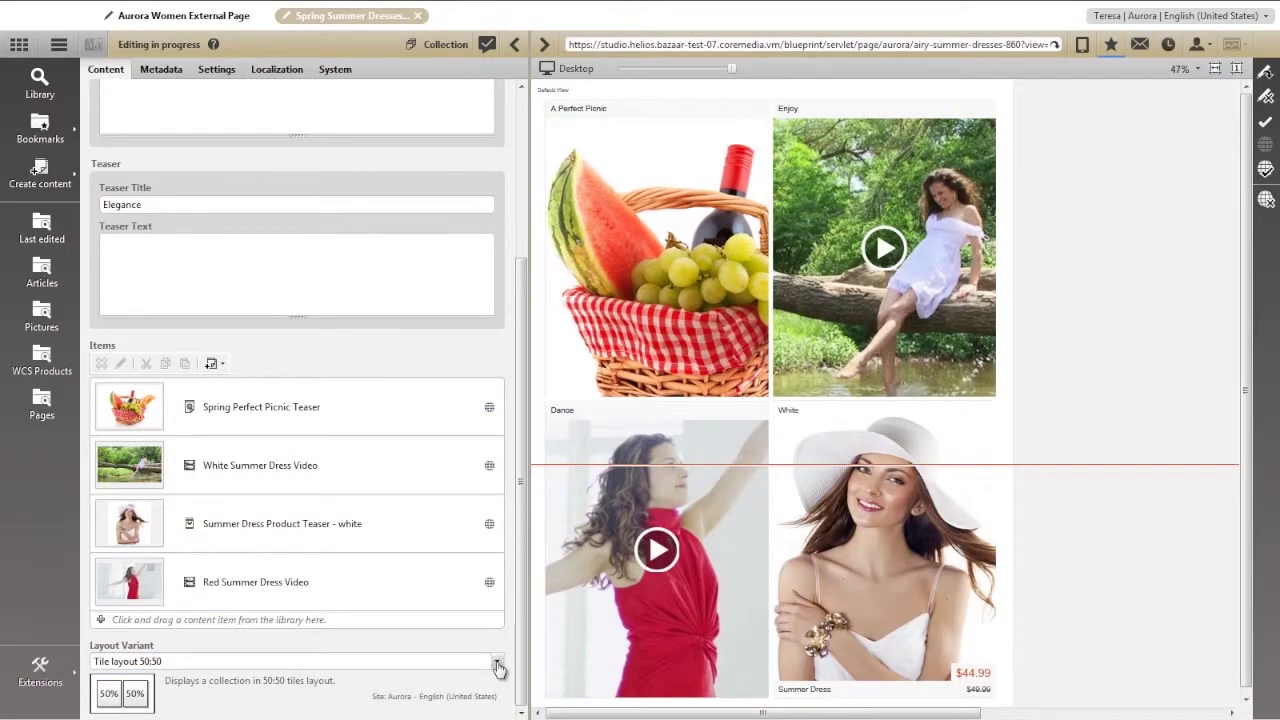
# - Set the dresses collection's layout variant to Tile layout left focused
pyautogui.click(497, 663)
pyautogui.scroll(-3, 497, 645)
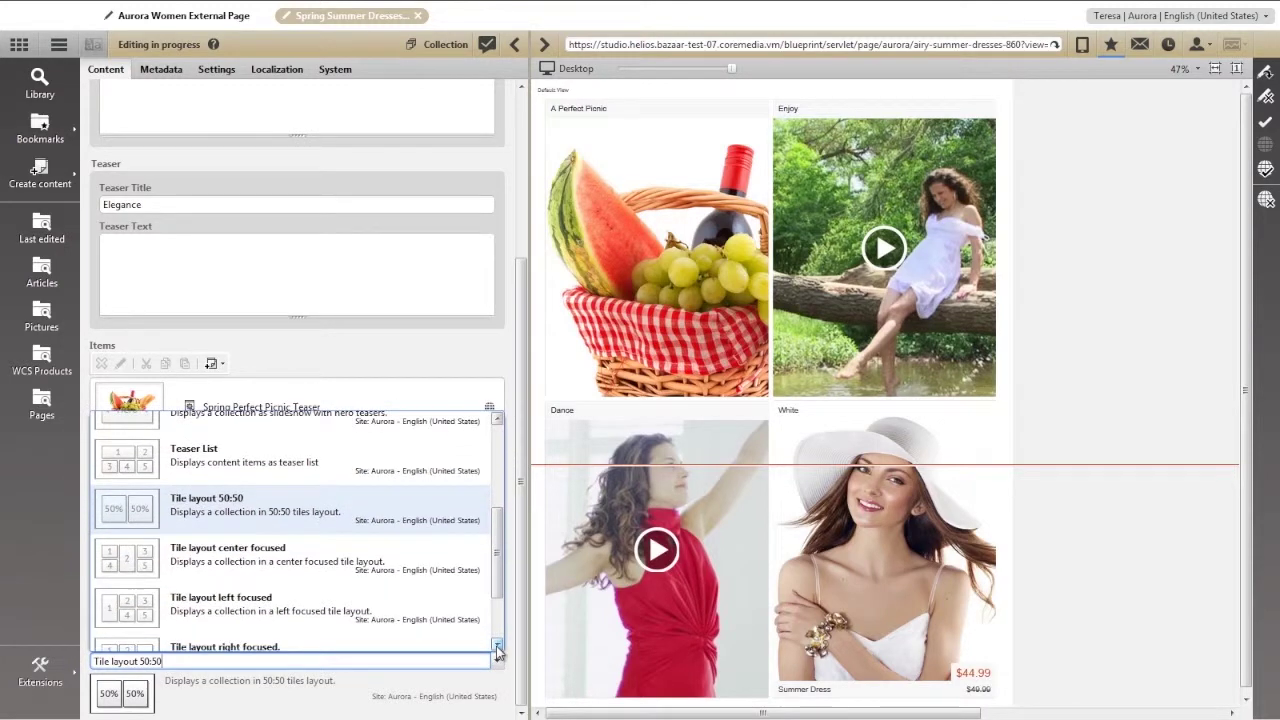
pyautogui.click(446, 588)
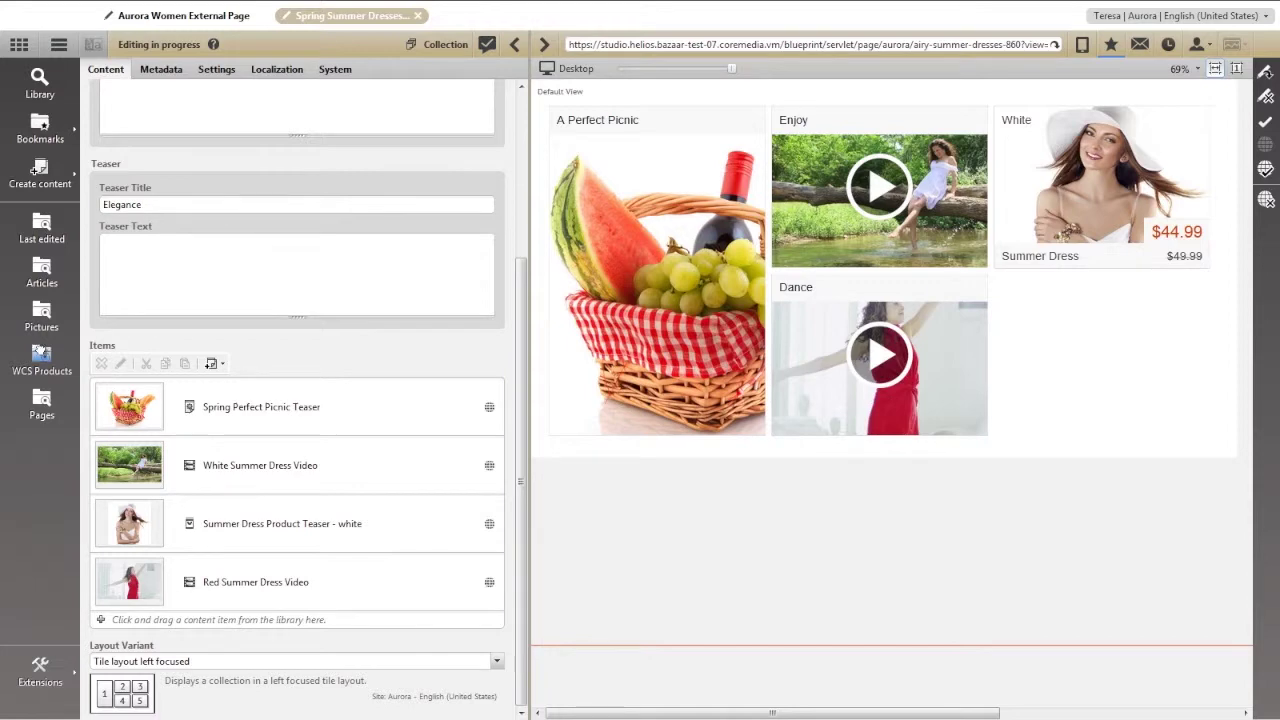
# - Search the product teasers for "summer dress" and add Summer Dress Product Teaser - yellow as the collection's first item
pyautogui.write('er dre')
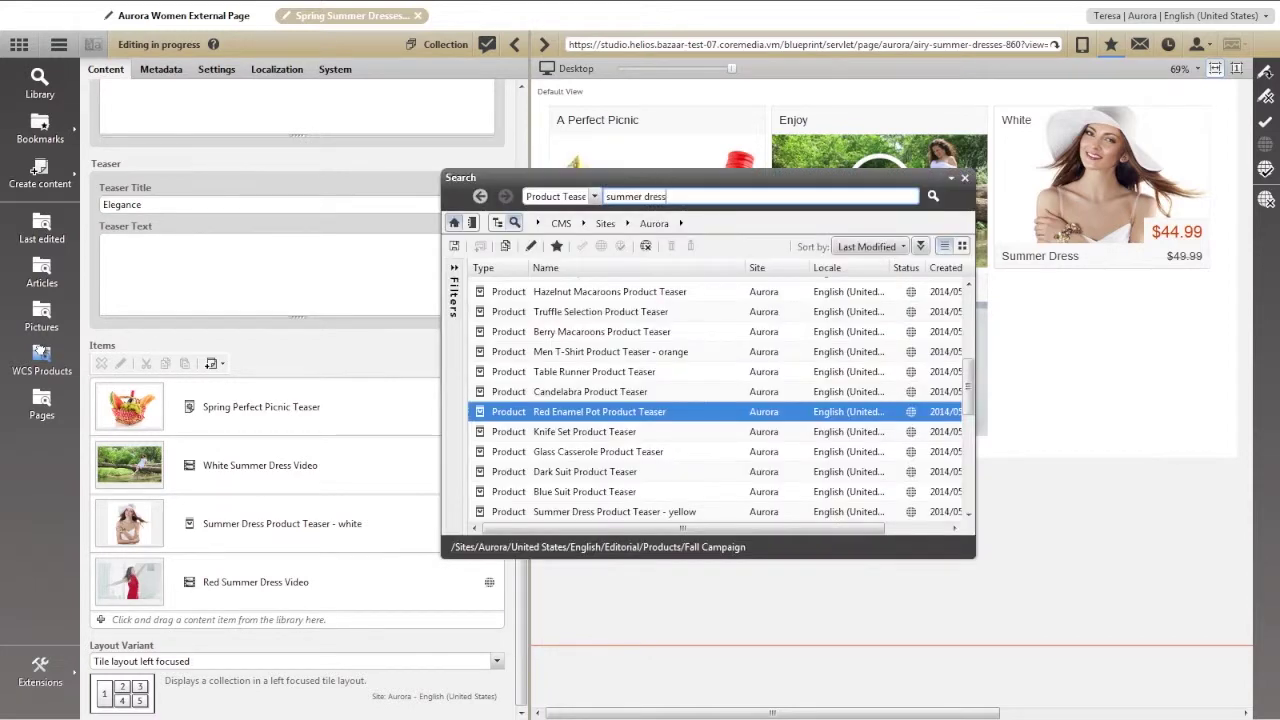
pyautogui.write('ss')
pyautogui.press('Return')
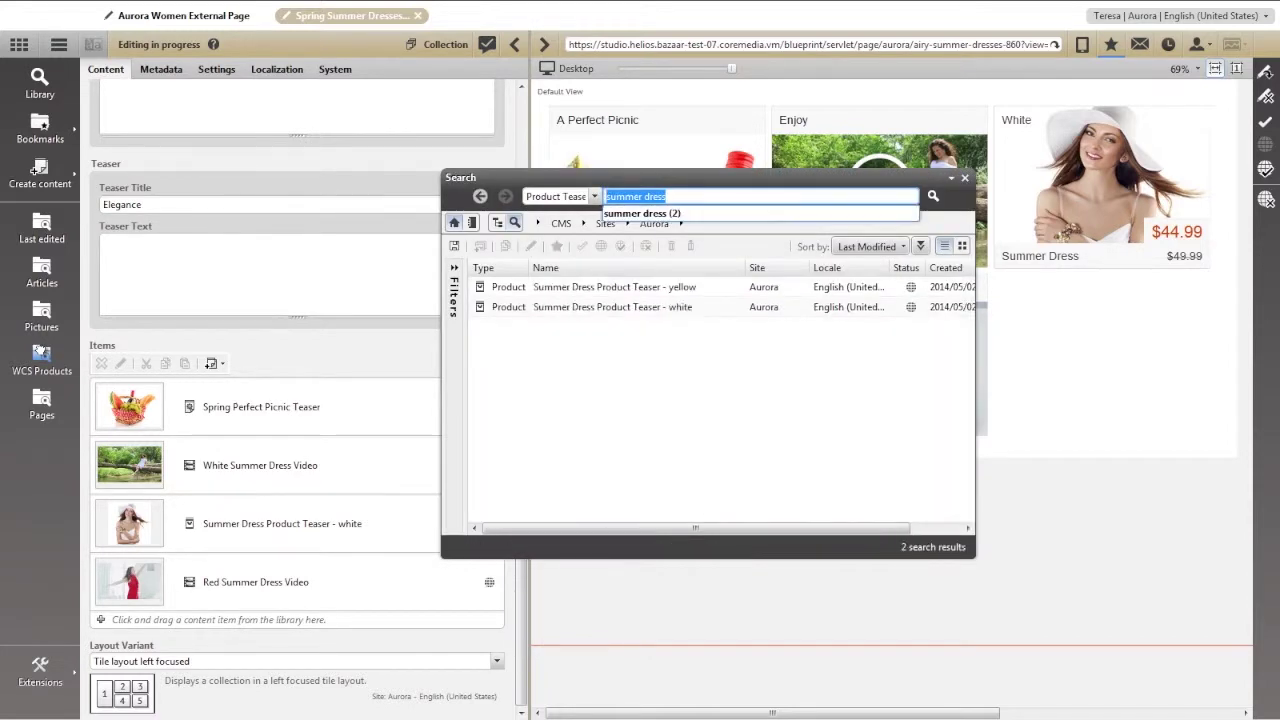
pyautogui.moveTo(548, 287); pyautogui.dragTo(290, 510)
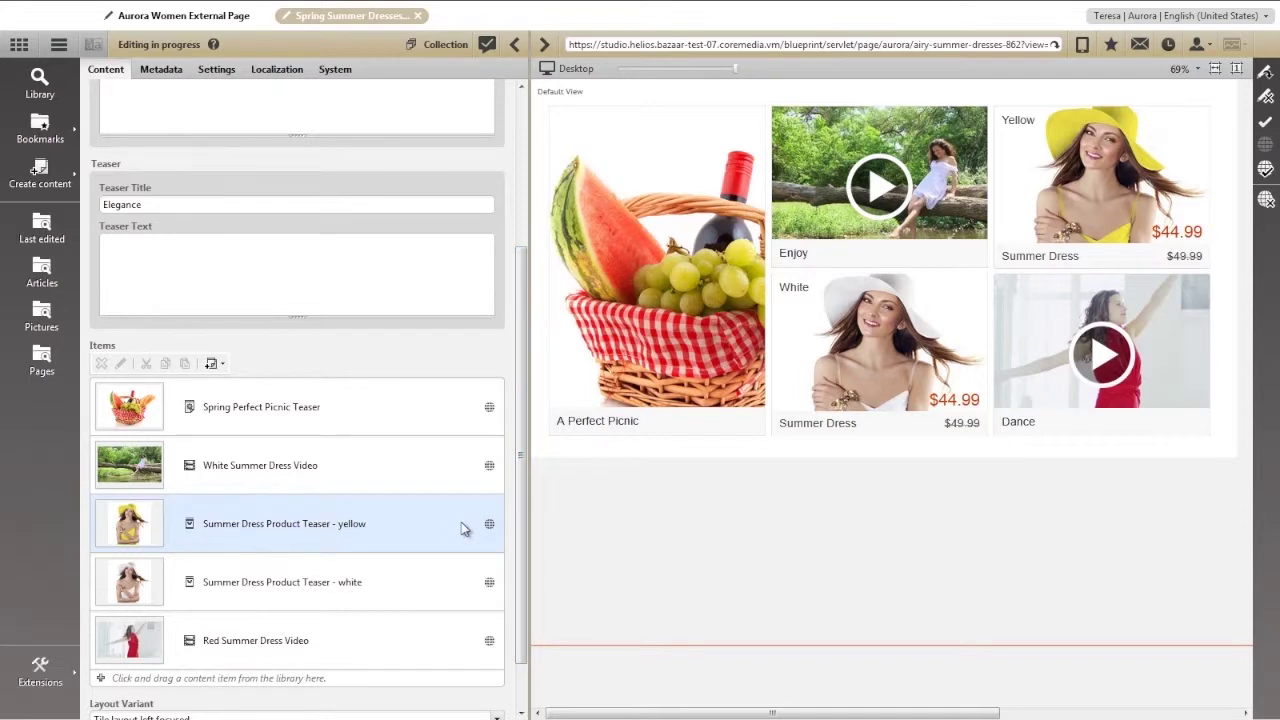
pyautogui.moveTo(464, 529); pyautogui.dragTo(449, 389)
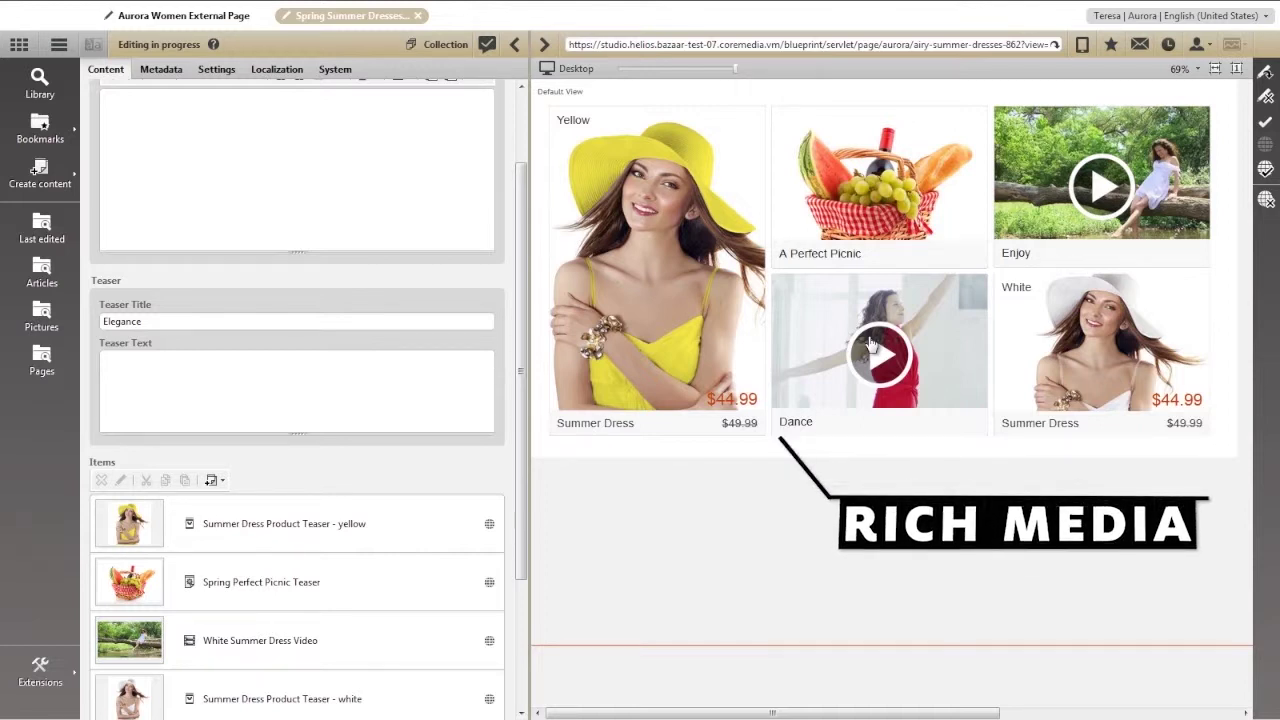
# - Play the Dance video in the collection preview and view the tiles at both tablet sizes
pyautogui.click(872, 346)
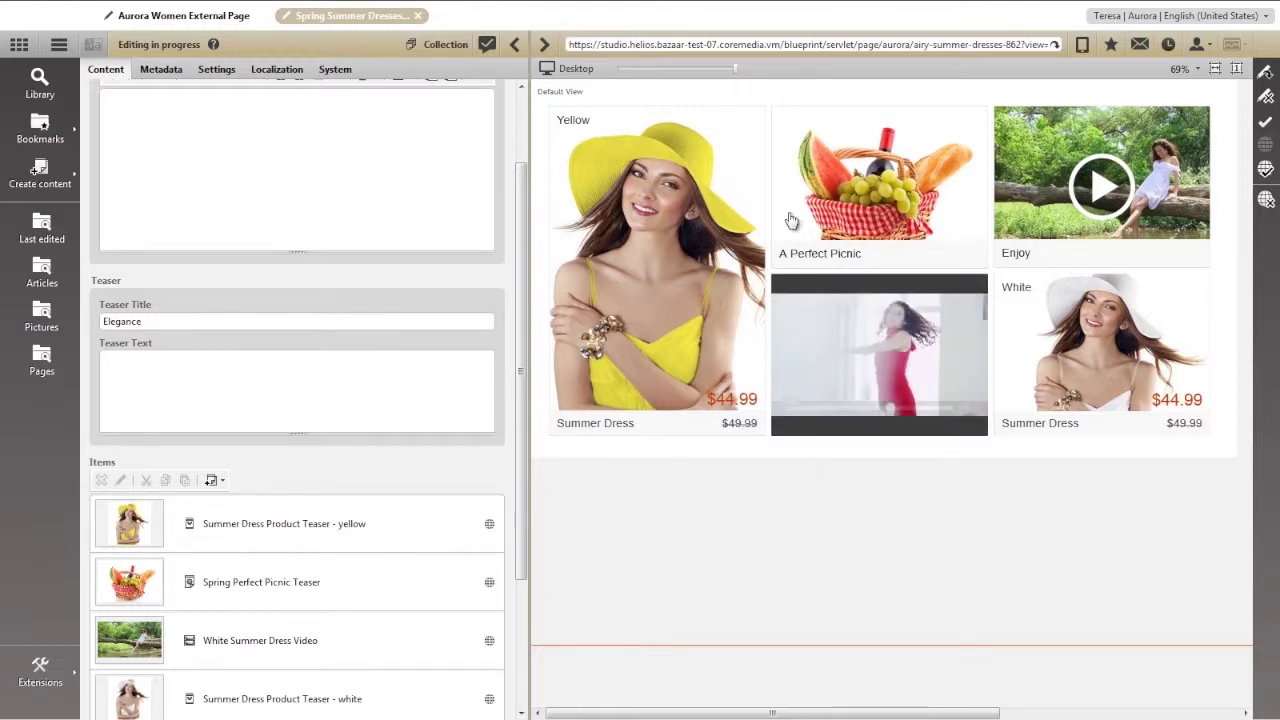
pyautogui.click(706, 68)
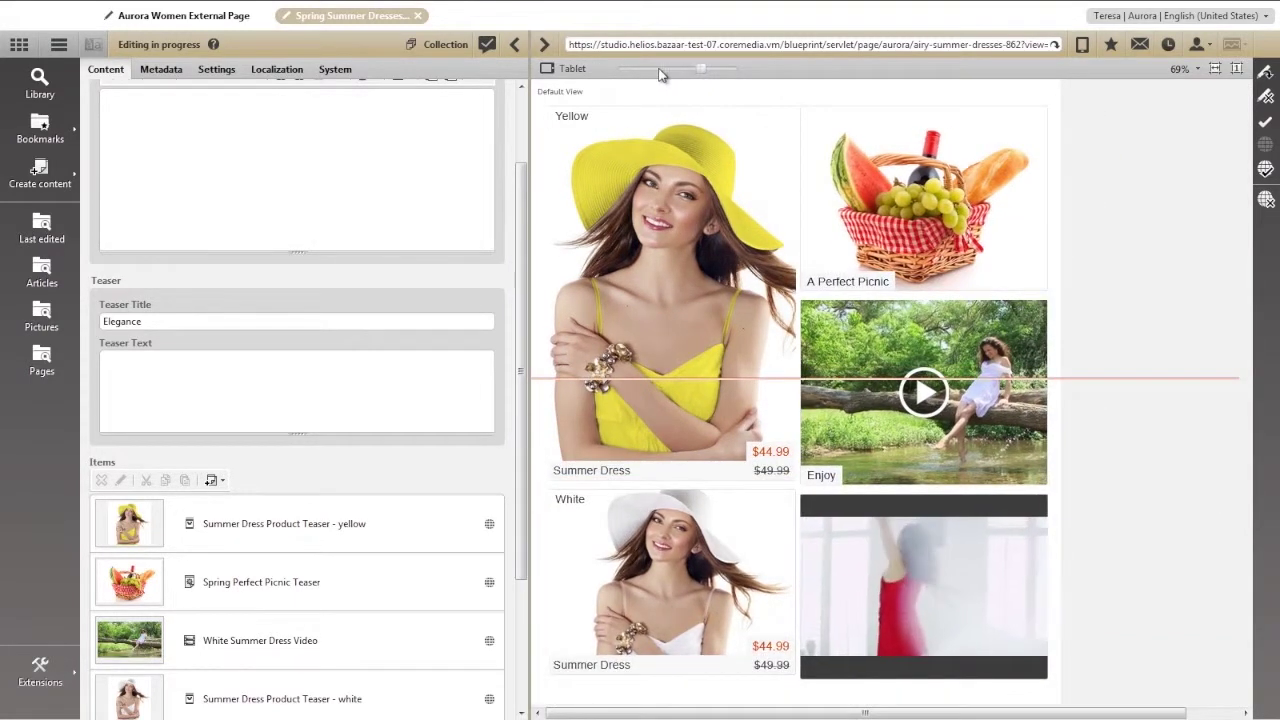
pyautogui.click(660, 70)
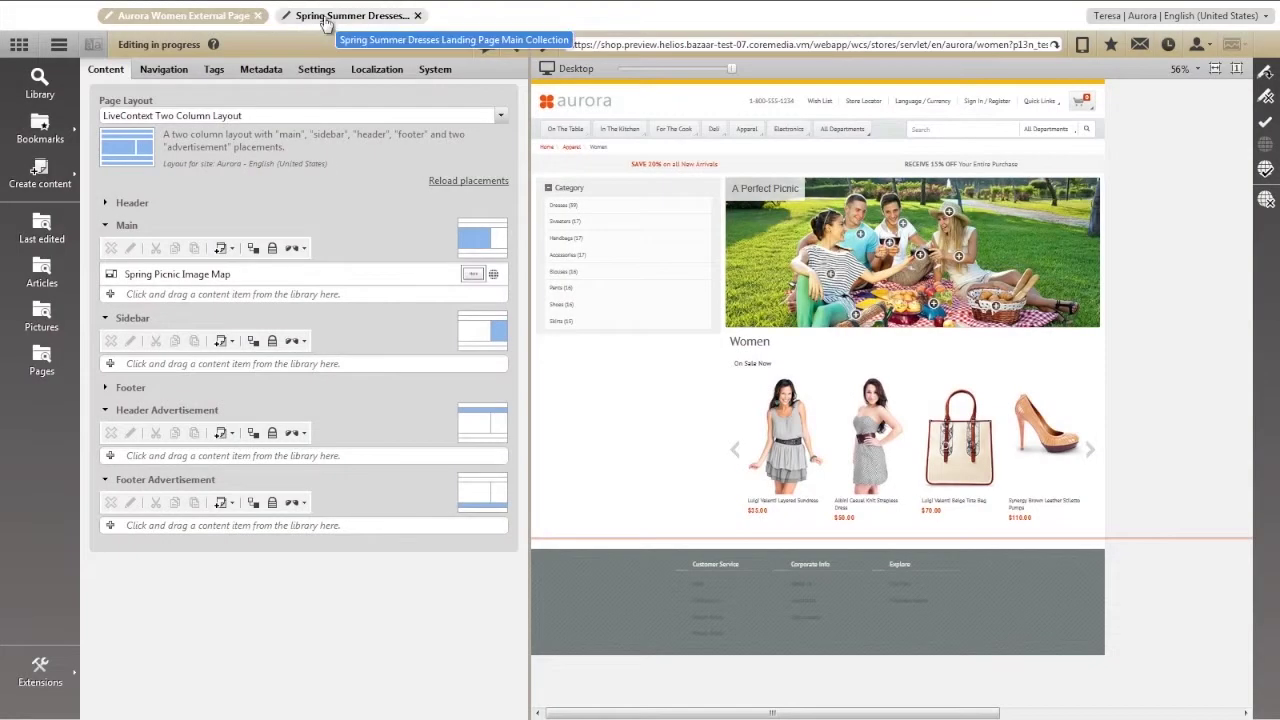
# - Add the Spring Summer Dresses Landing Page Main Collection below the image map in the Main placement and preview the page at smaller device sizes
pyautogui.moveTo(208, 204); pyautogui.dragTo(167, 297)
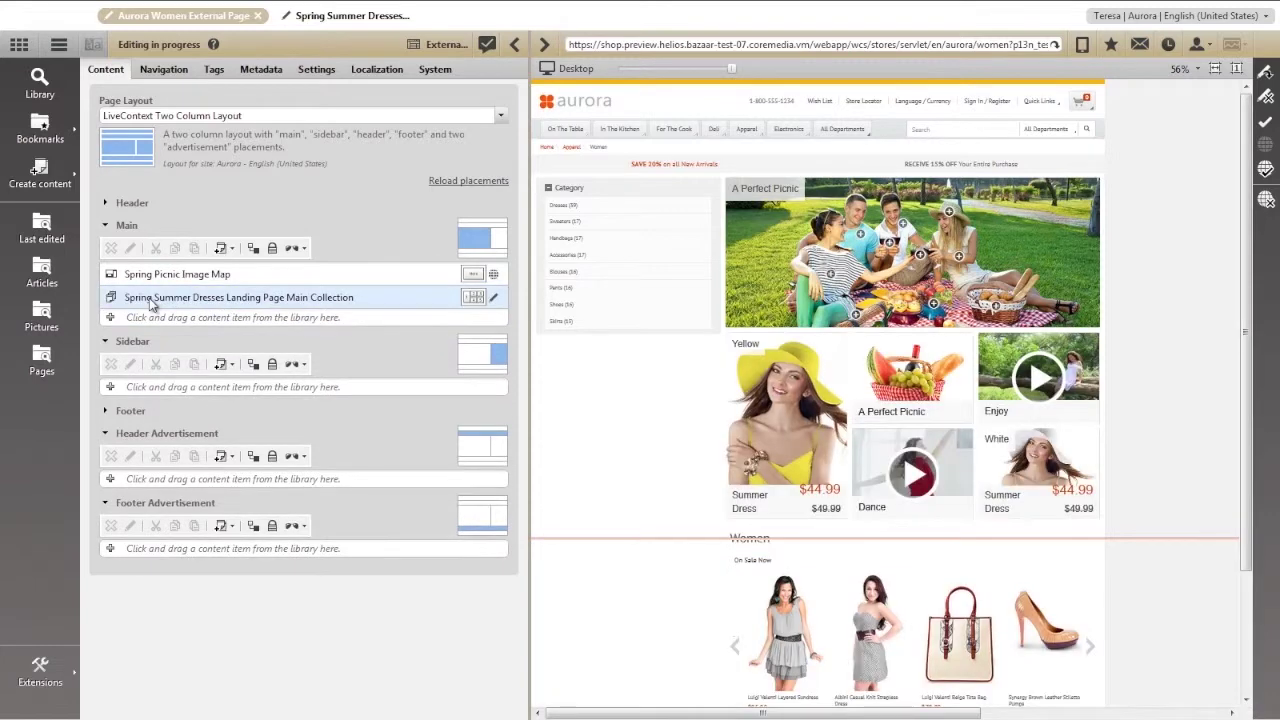
pyautogui.moveTo(731, 68); pyautogui.dragTo(709, 69)
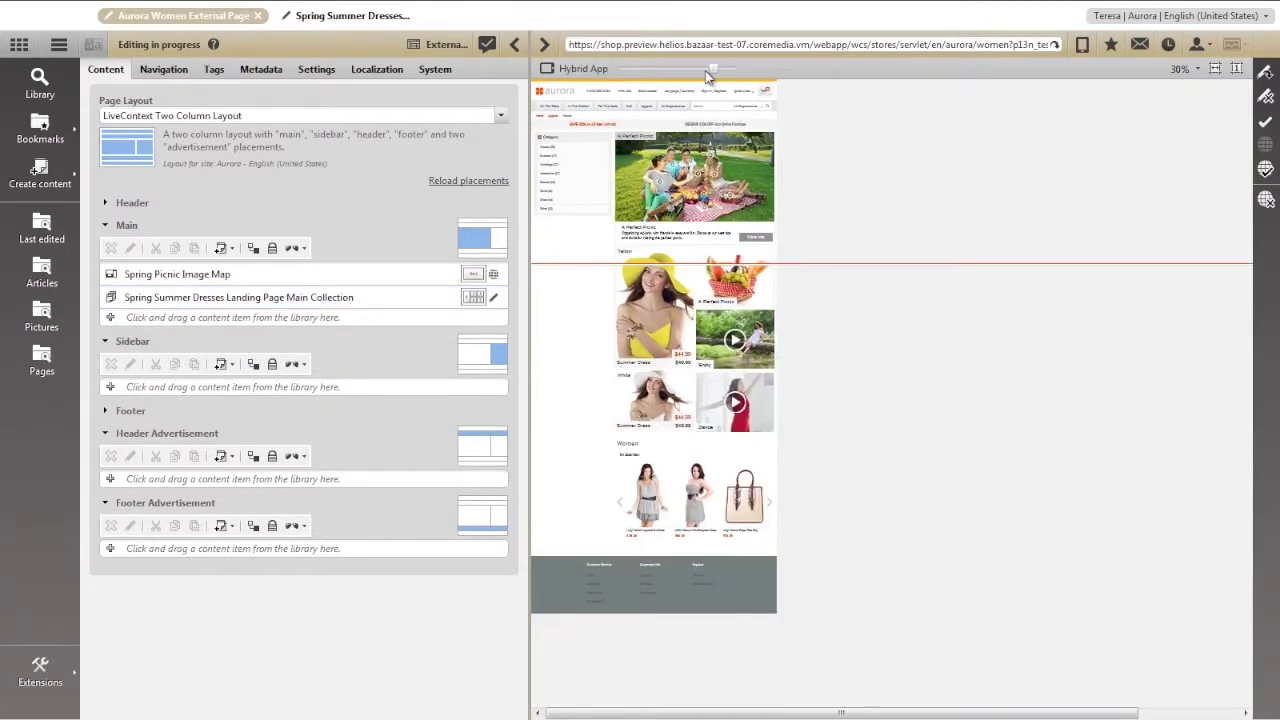
pyautogui.click(659, 69)
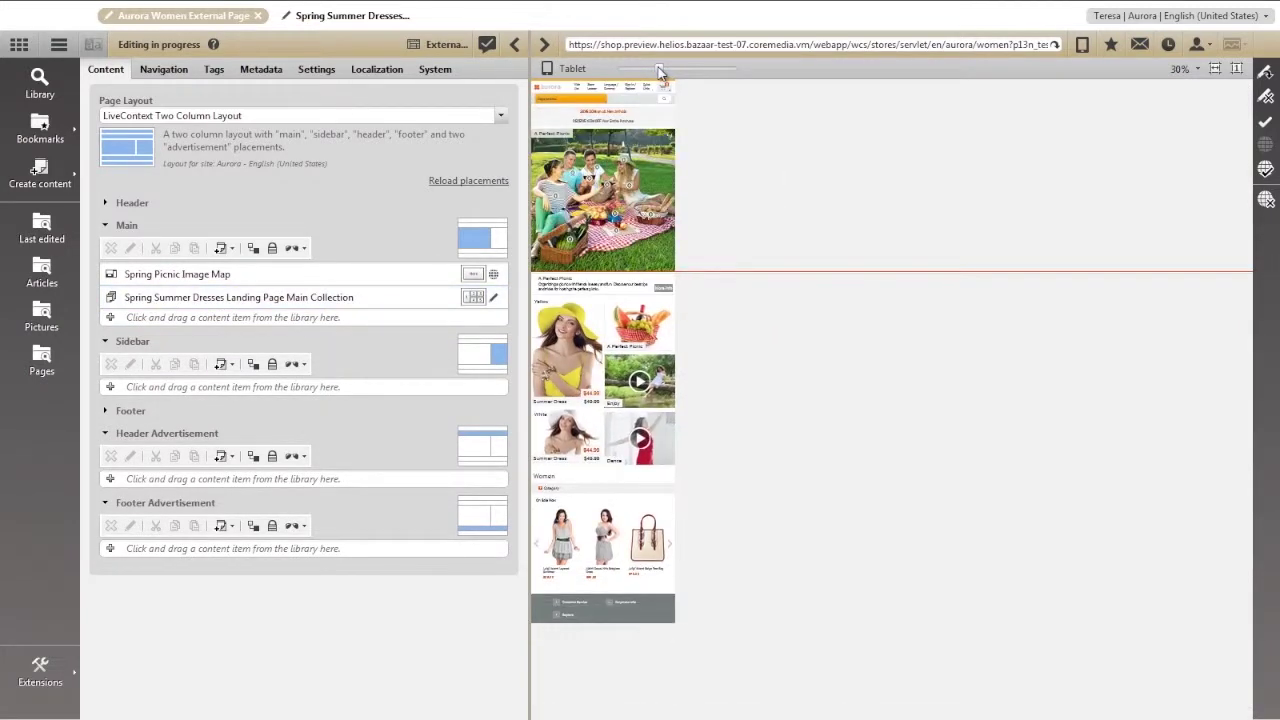
pyautogui.click(625, 72)
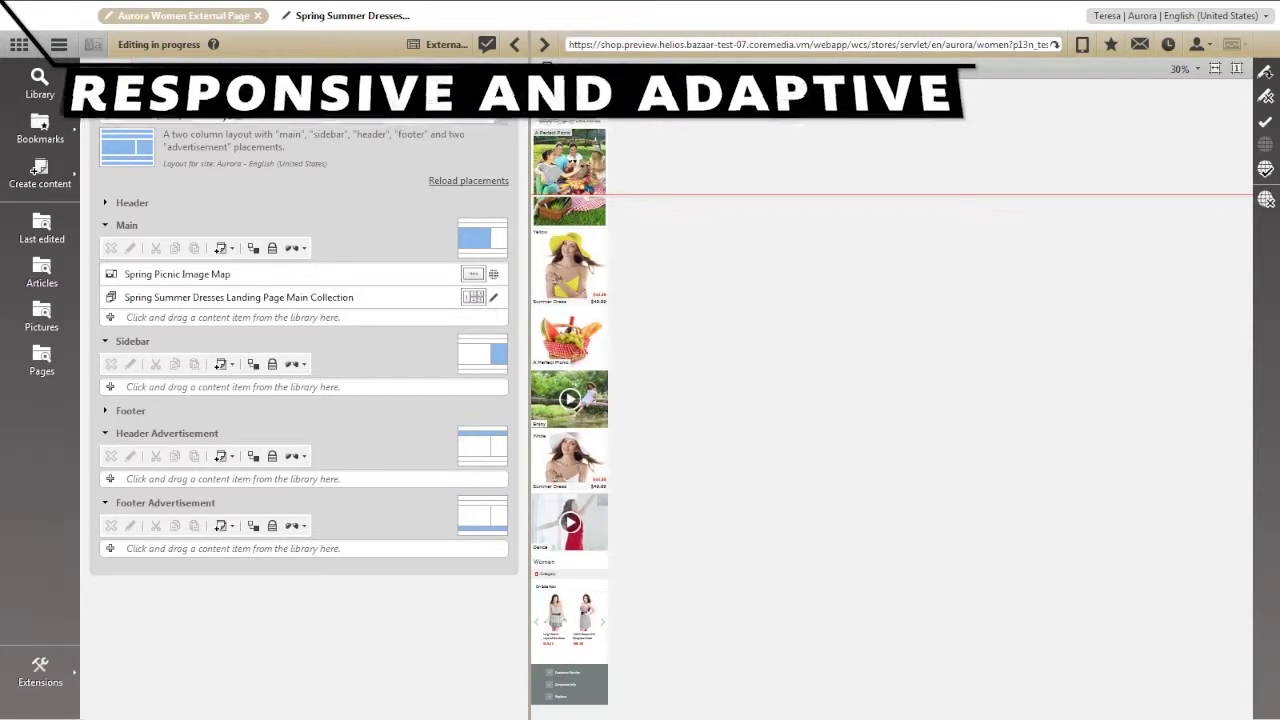
pyautogui.click(659, 69)
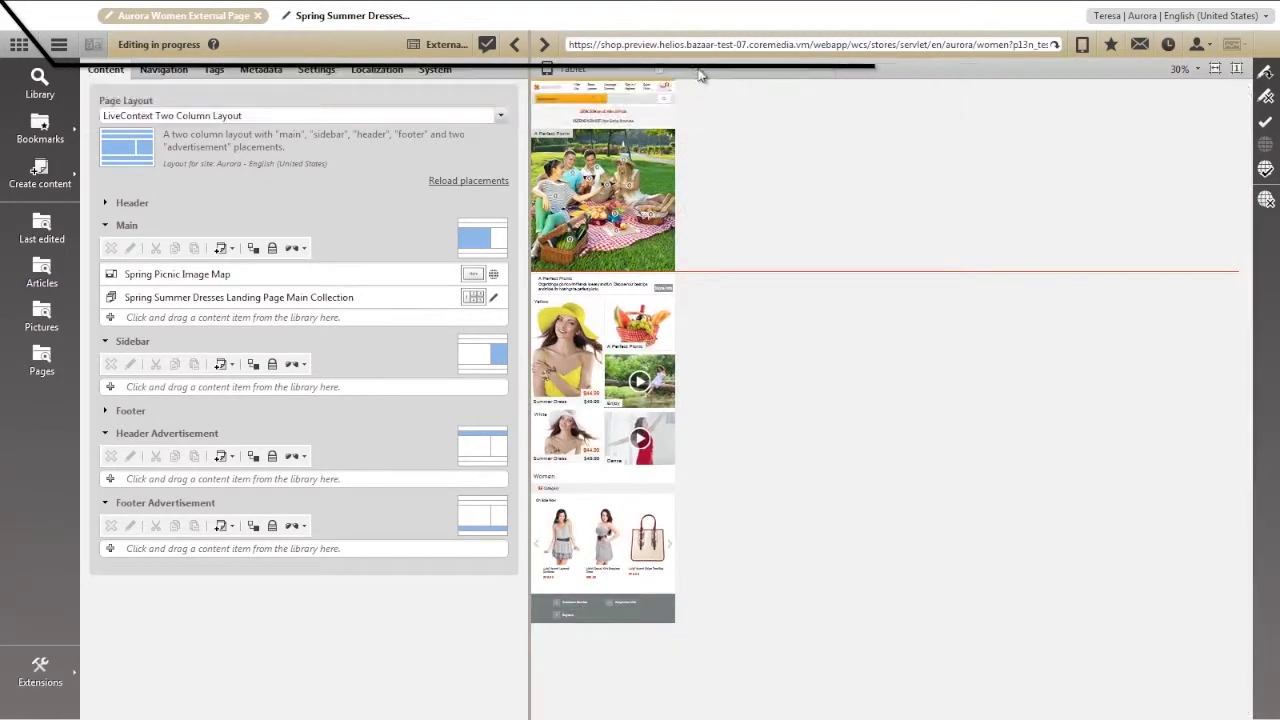
pyautogui.click(716, 68)
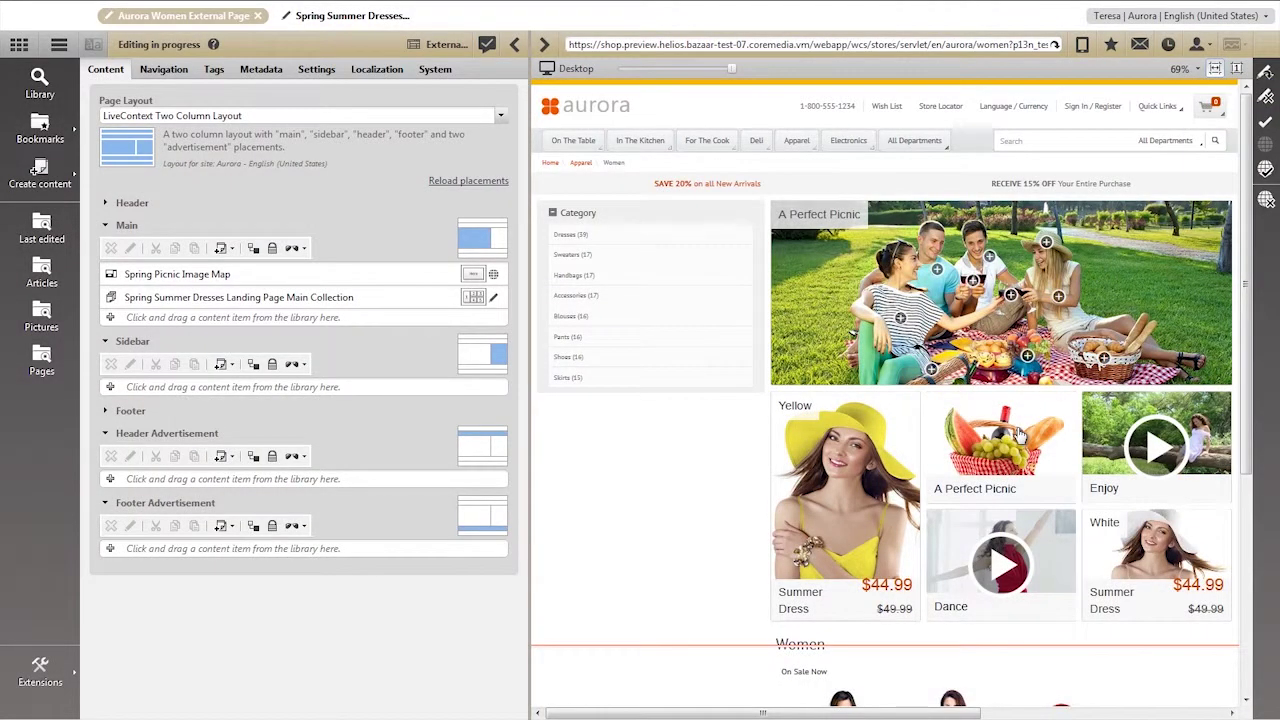
# - Open the article behind the A Perfect Picnic tile in the desktop preview and look through it down to the product pictures
pyautogui.click(1018, 435)
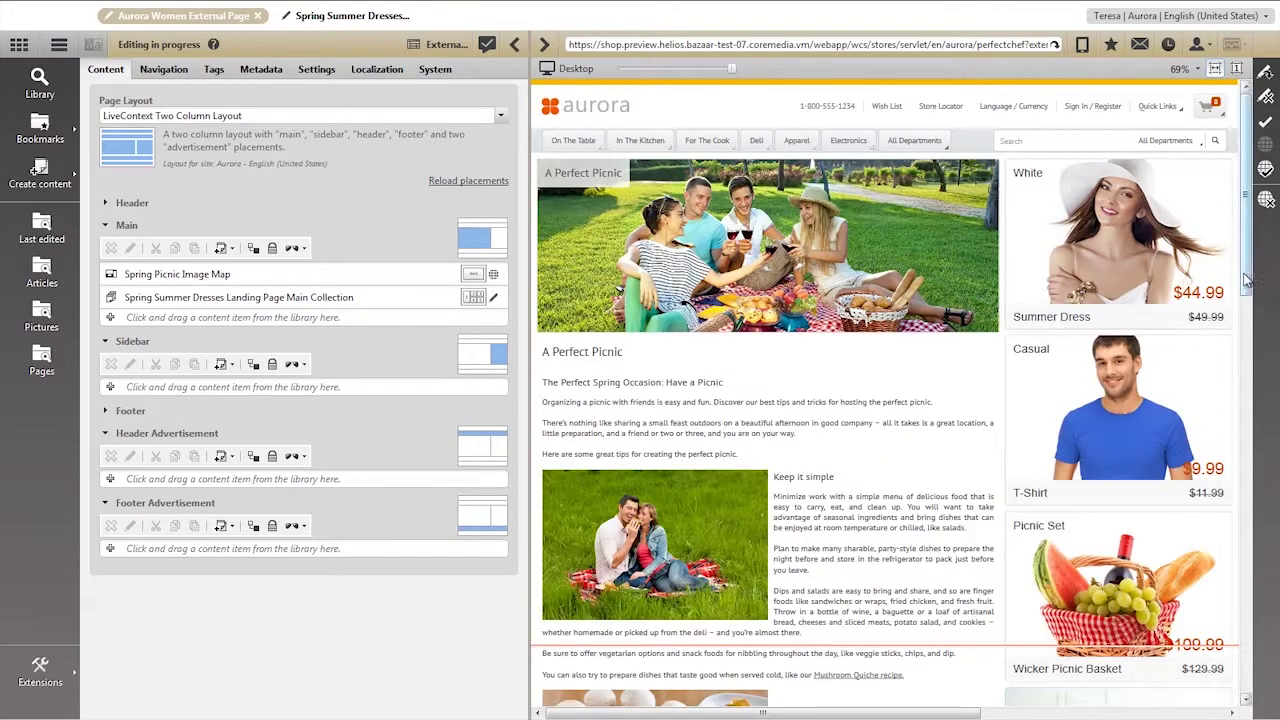
pyautogui.moveTo(1247, 281); pyautogui.dragTo(1265, 616)
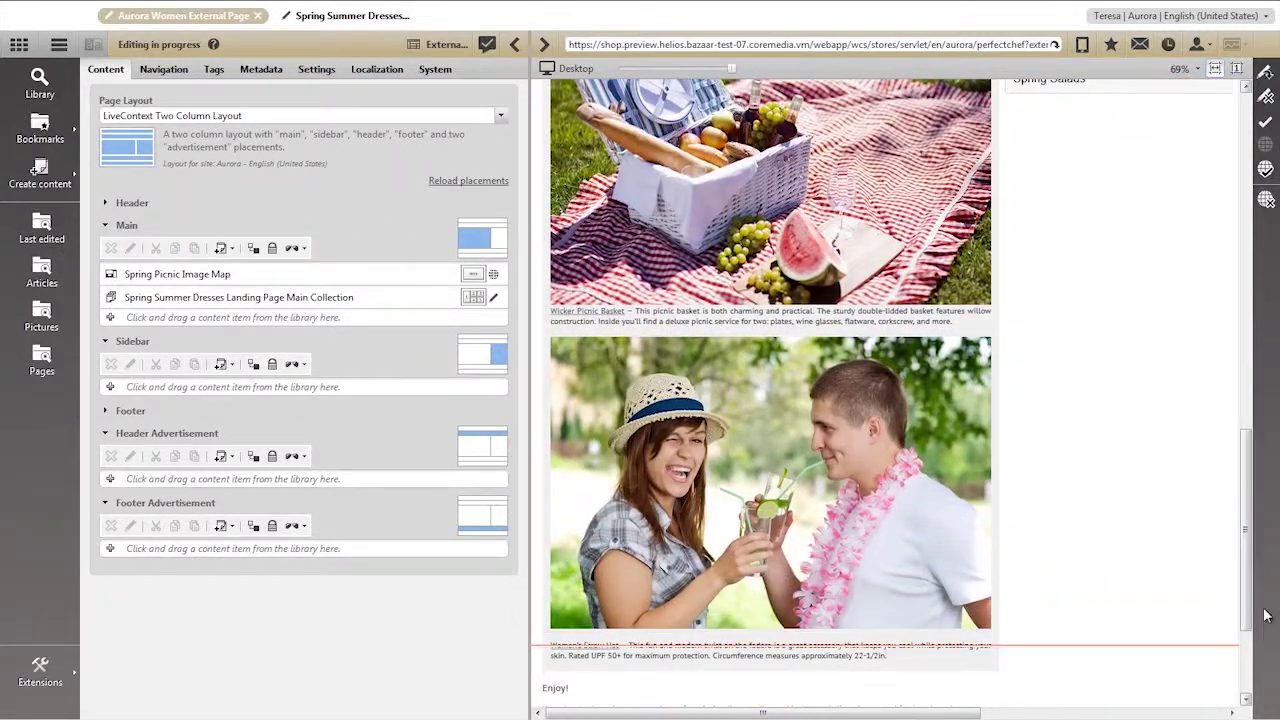